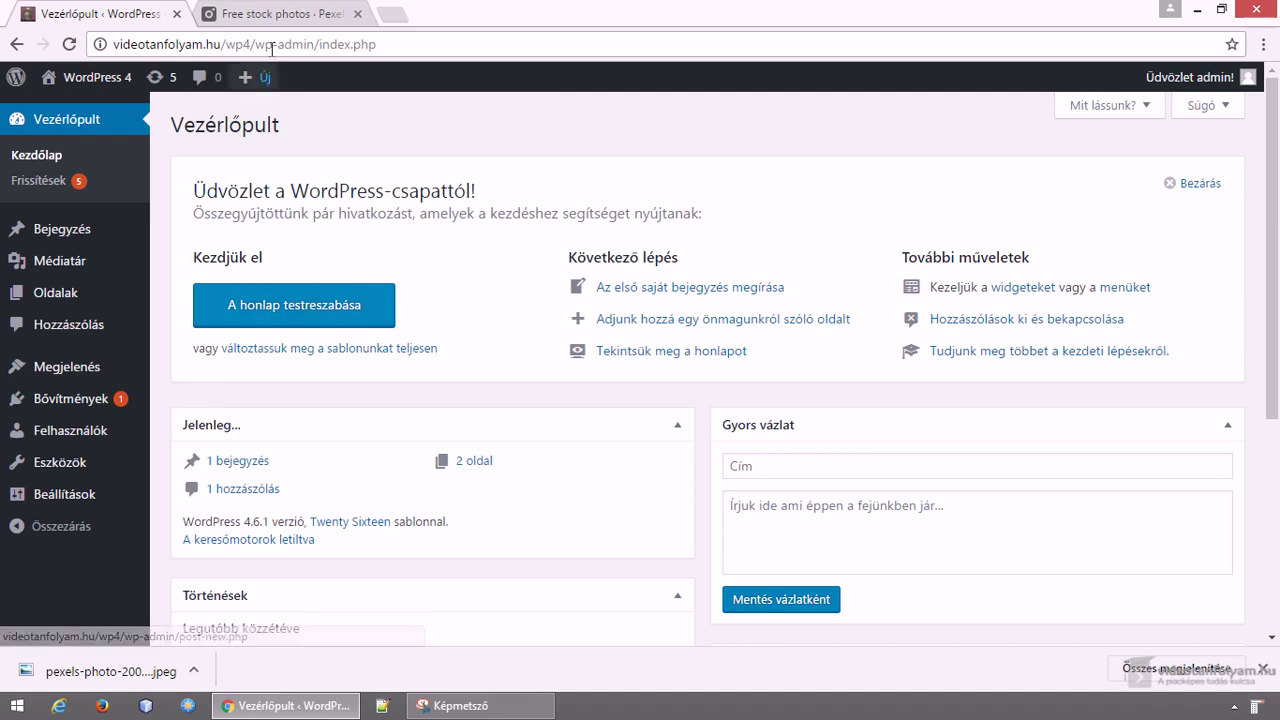
# Open the Forest Way photo on the Pexels site and display its image file in a separate browser tab.
pyautogui.click(265, 15)
pyautogui.scroll(-5, 354, 334)
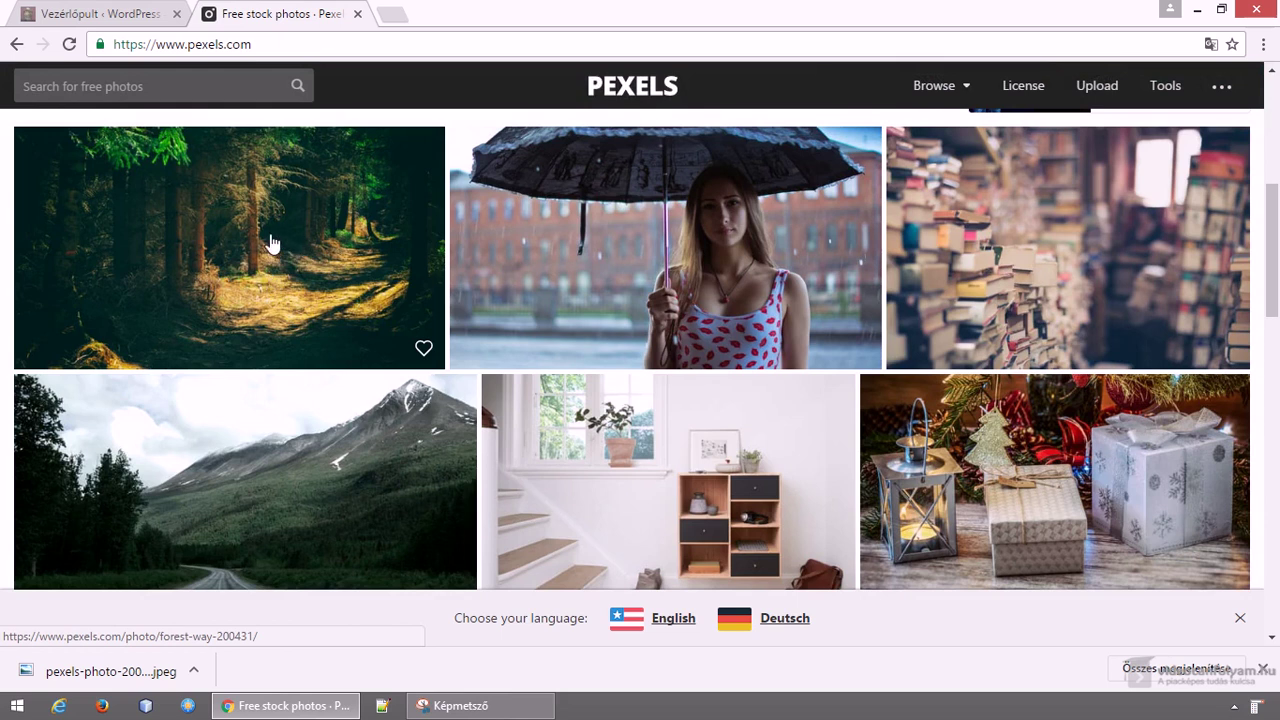
pyautogui.click(265, 242)
pyautogui.rightClick(336, 260)
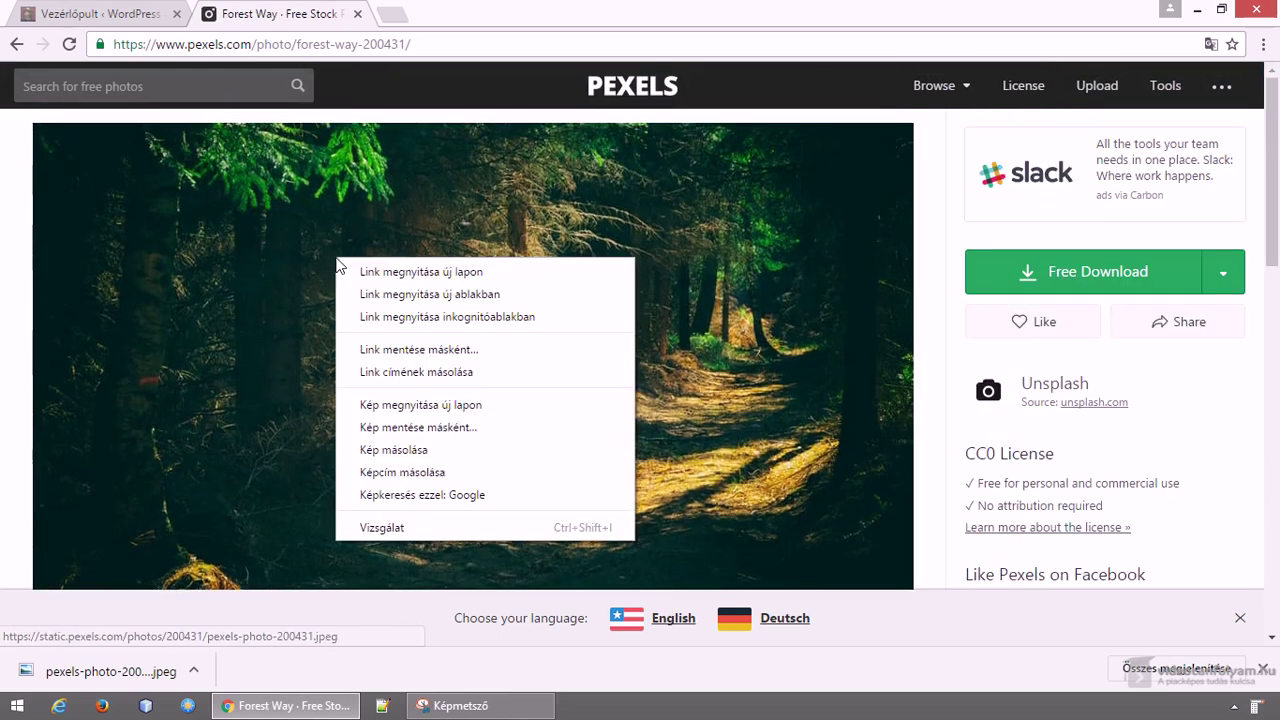
pyautogui.click(416, 406)
pyautogui.click(437, 20)
pyautogui.click(449, 44)
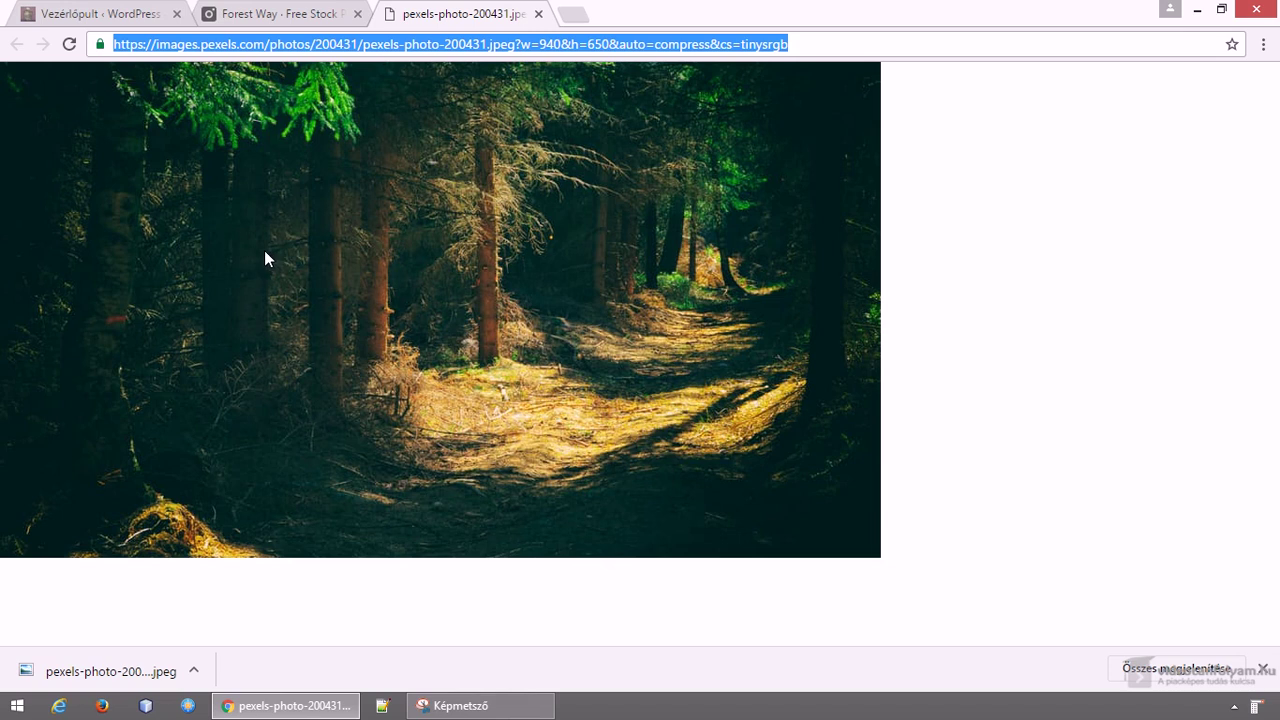
pyautogui.rightClick(270, 193)
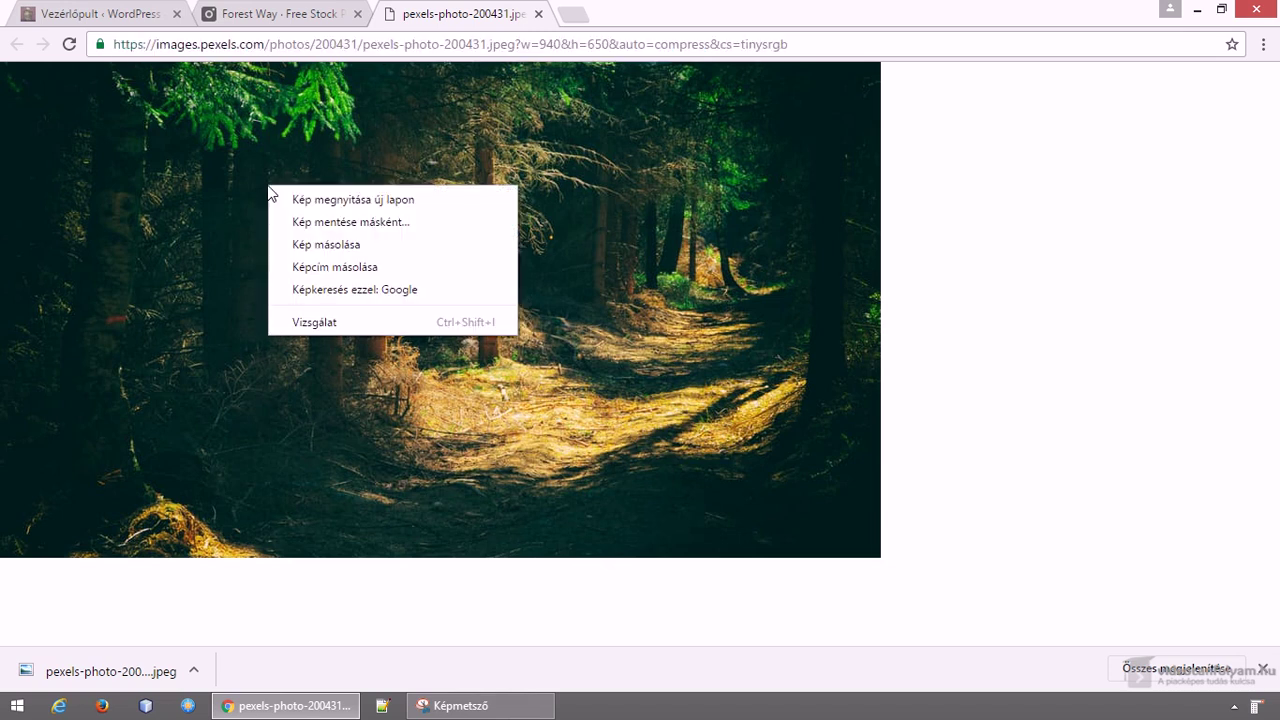
pyautogui.click(312, 222)
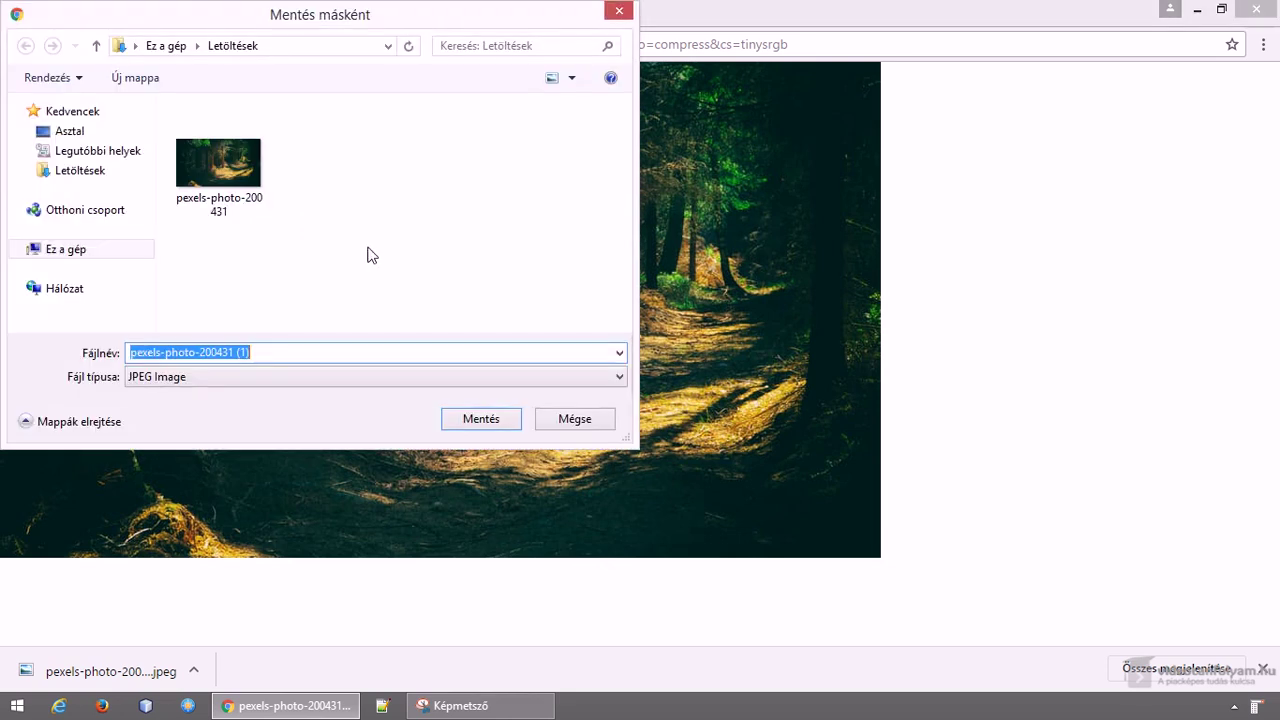
pyautogui.click(561, 405)
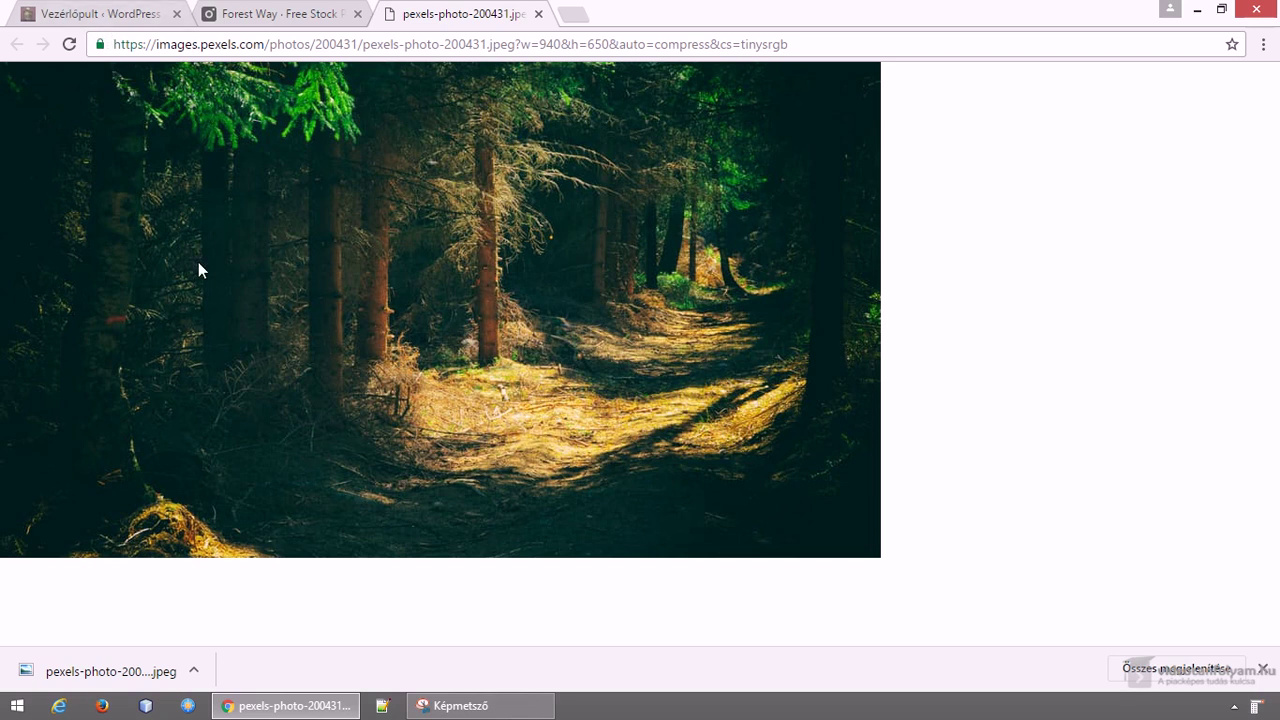
pyautogui.click(114, 18)
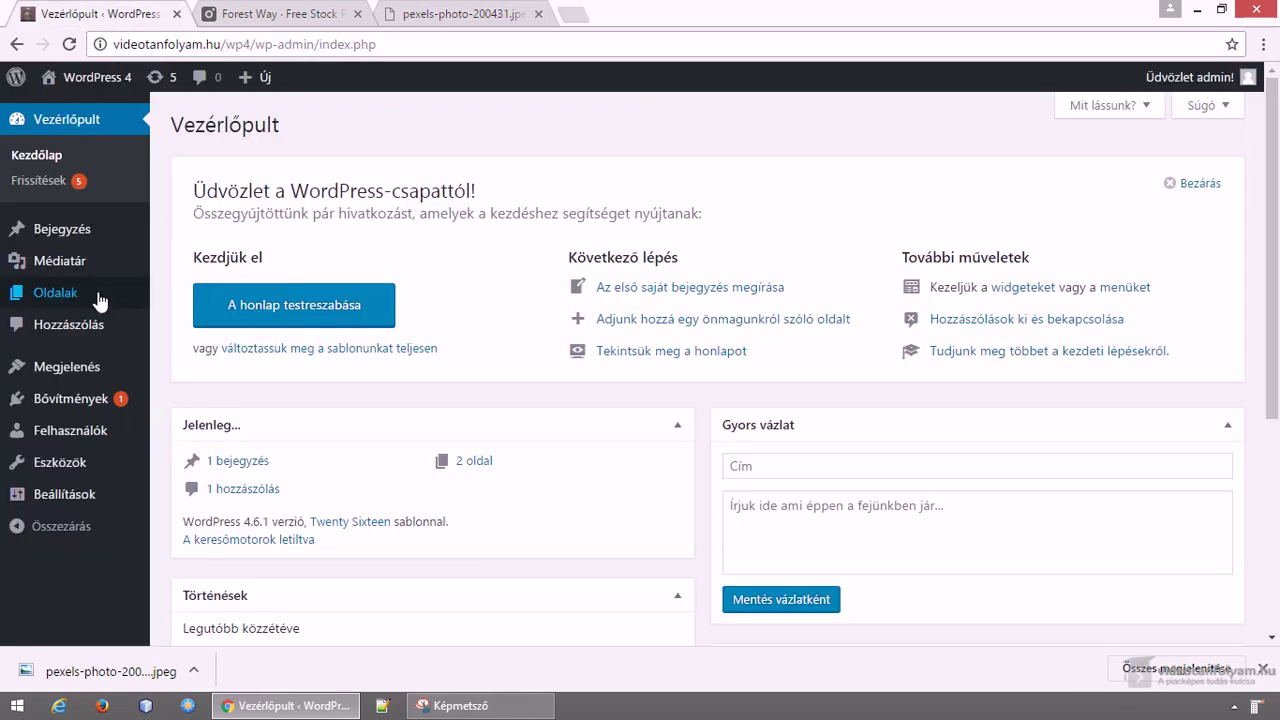
pyautogui.moveTo(99, 300)
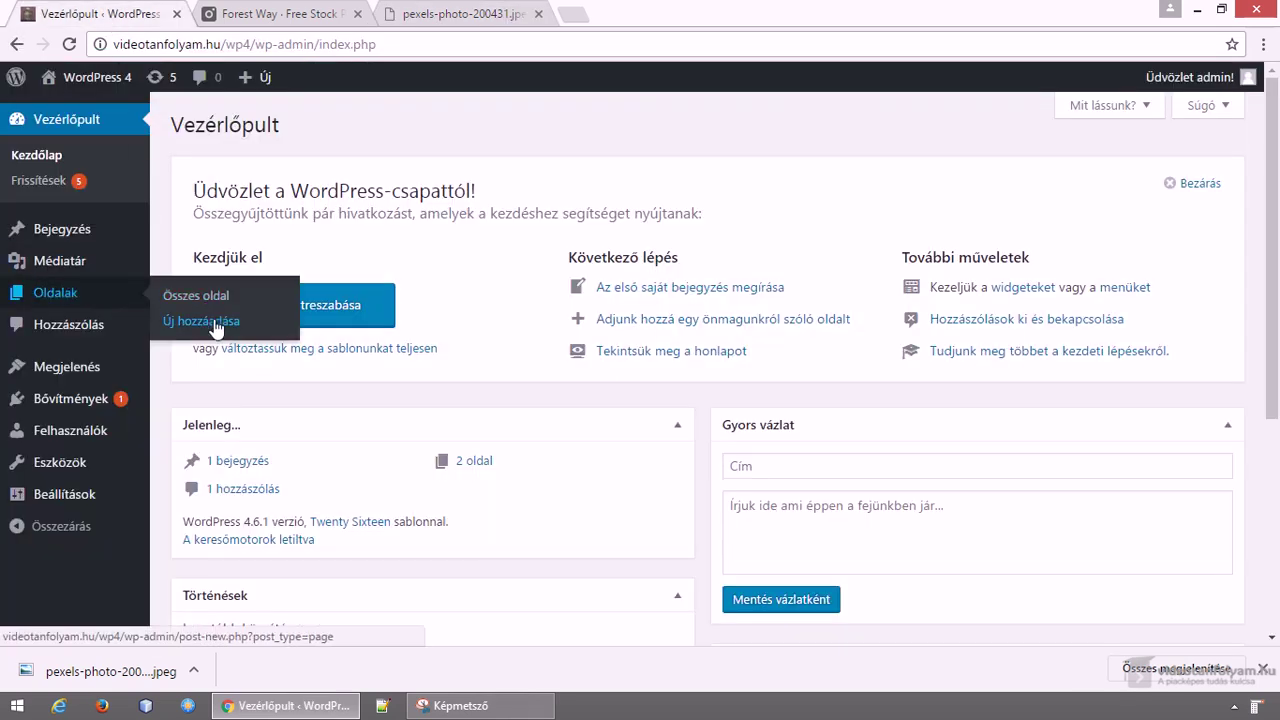
pyautogui.moveTo(55, 262)
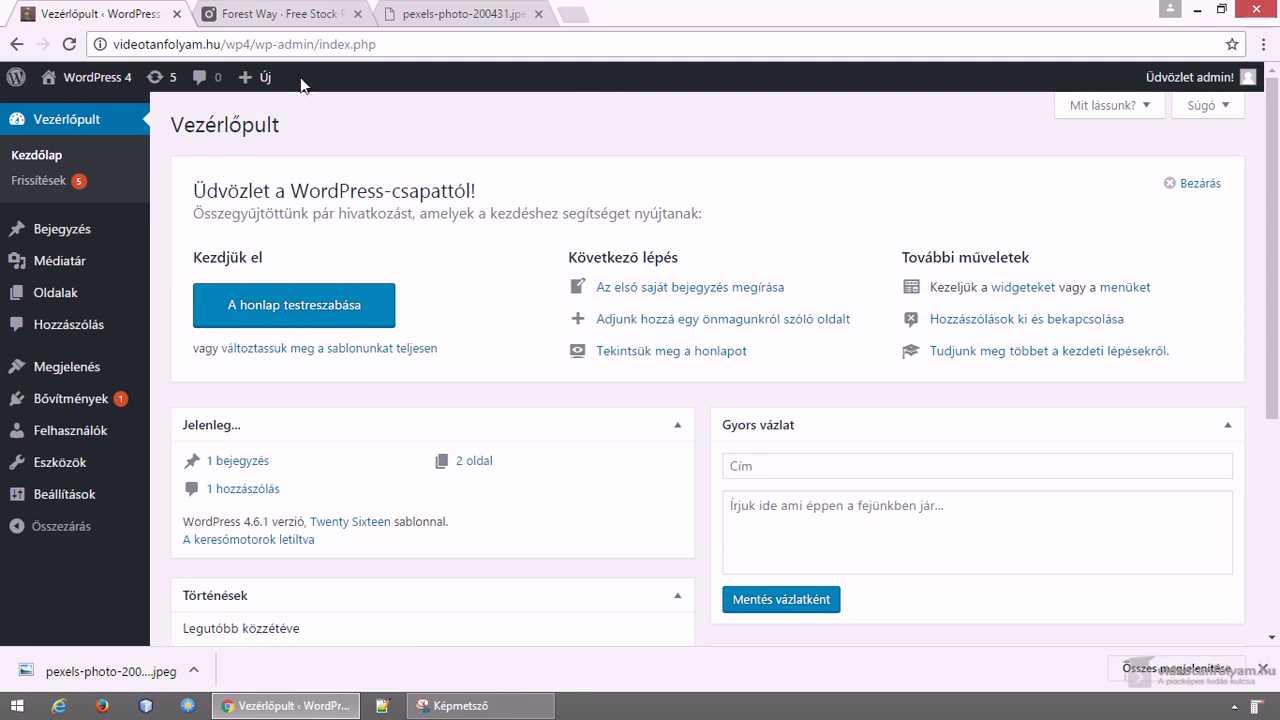
pyautogui.click(282, 14)
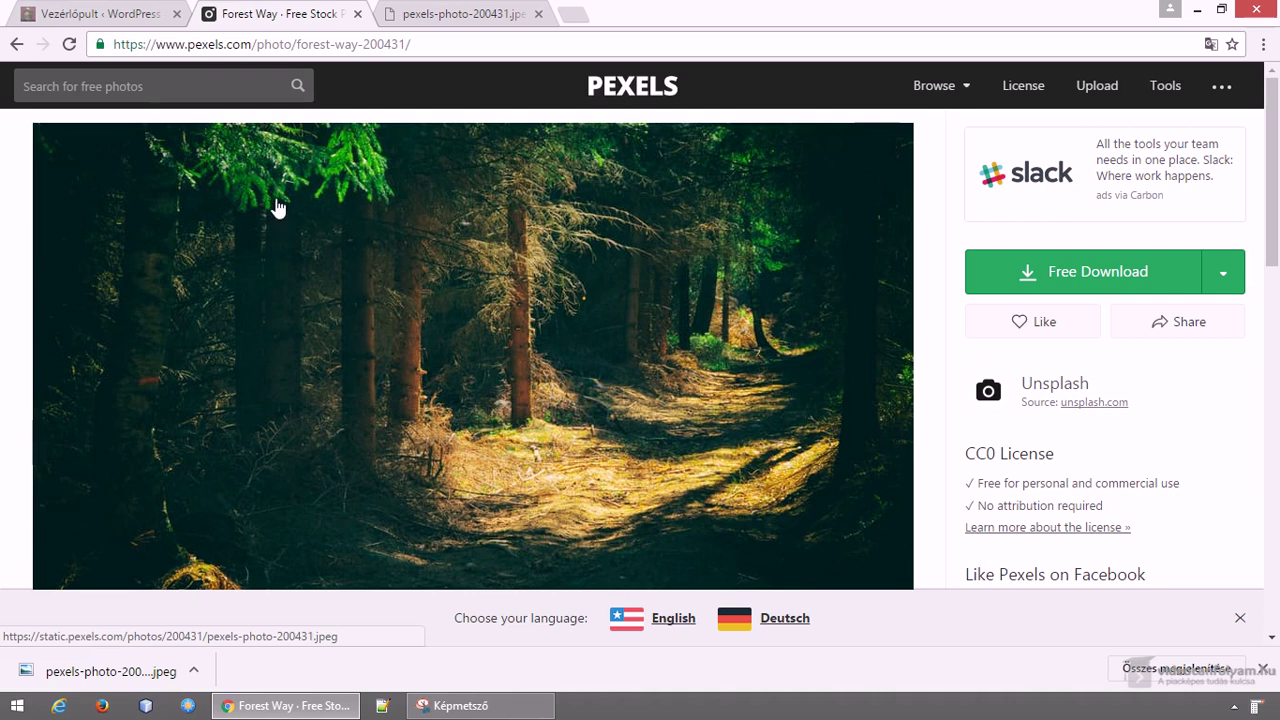
# In the WordPress admin, search for new plugins with "image elevator", then install and activate OnePress Image Elevator.
pyautogui.click(125, 14)
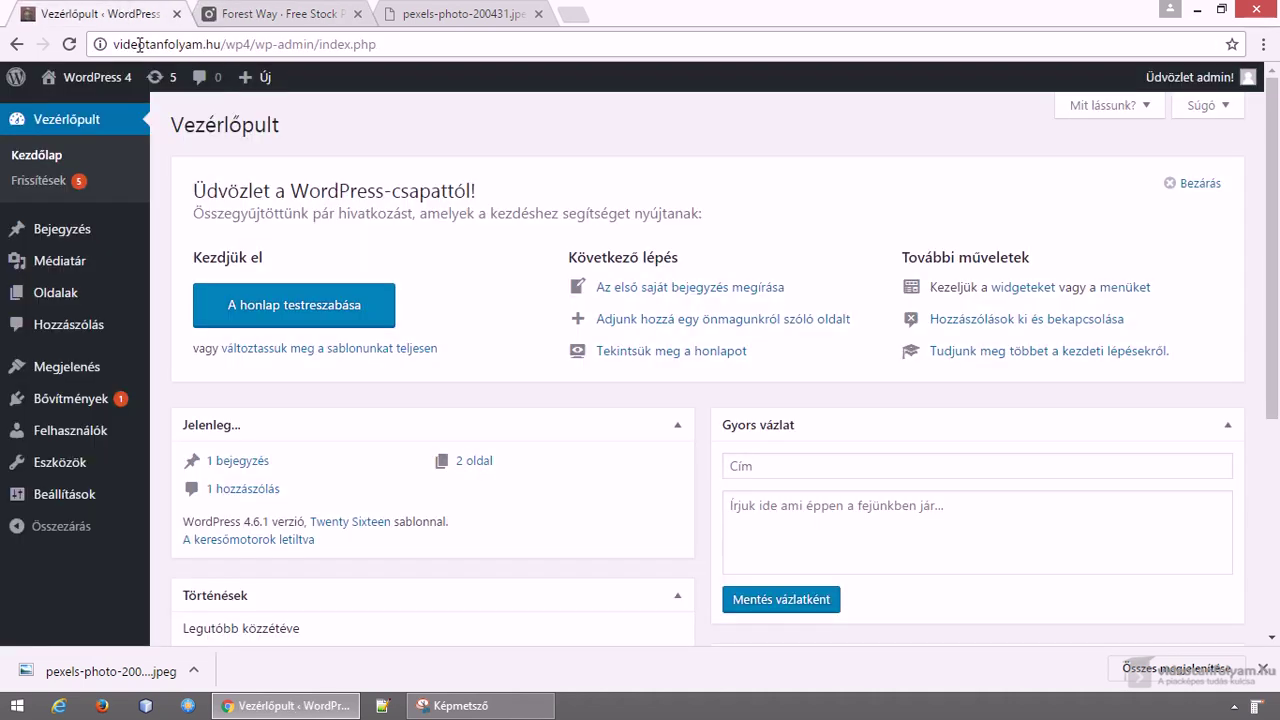
pyautogui.moveTo(77, 400)
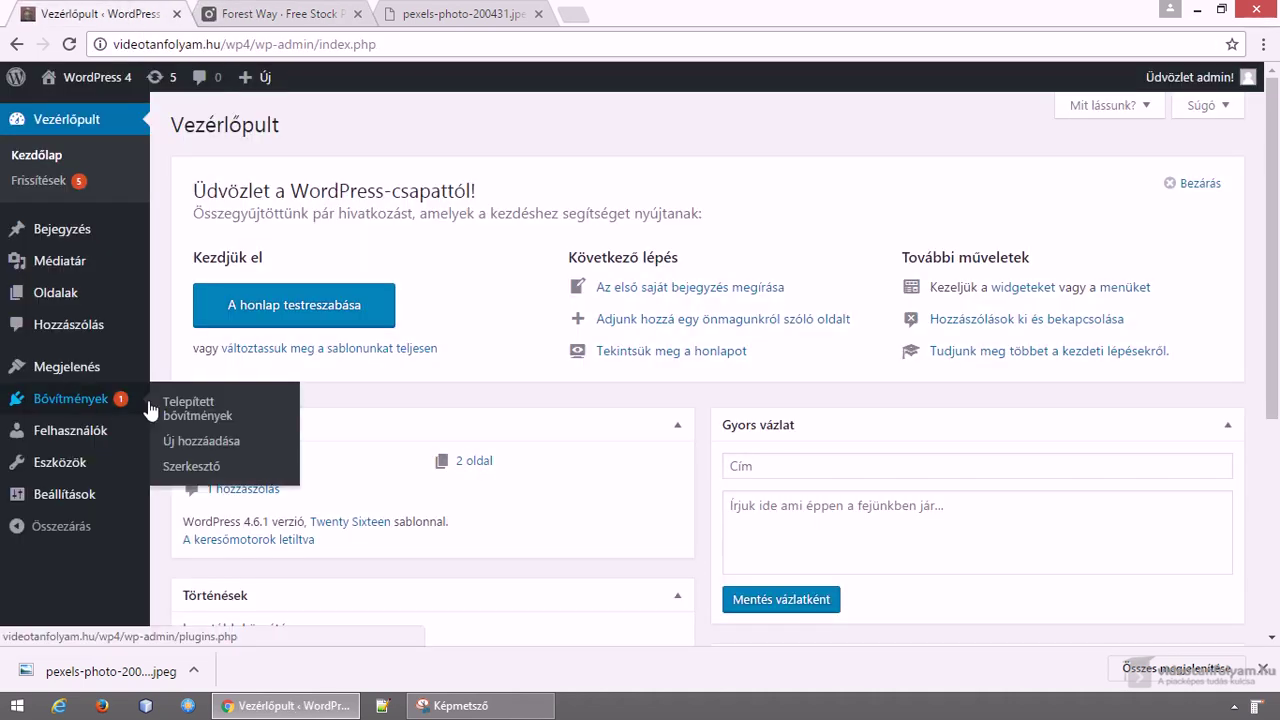
pyautogui.click(196, 440)
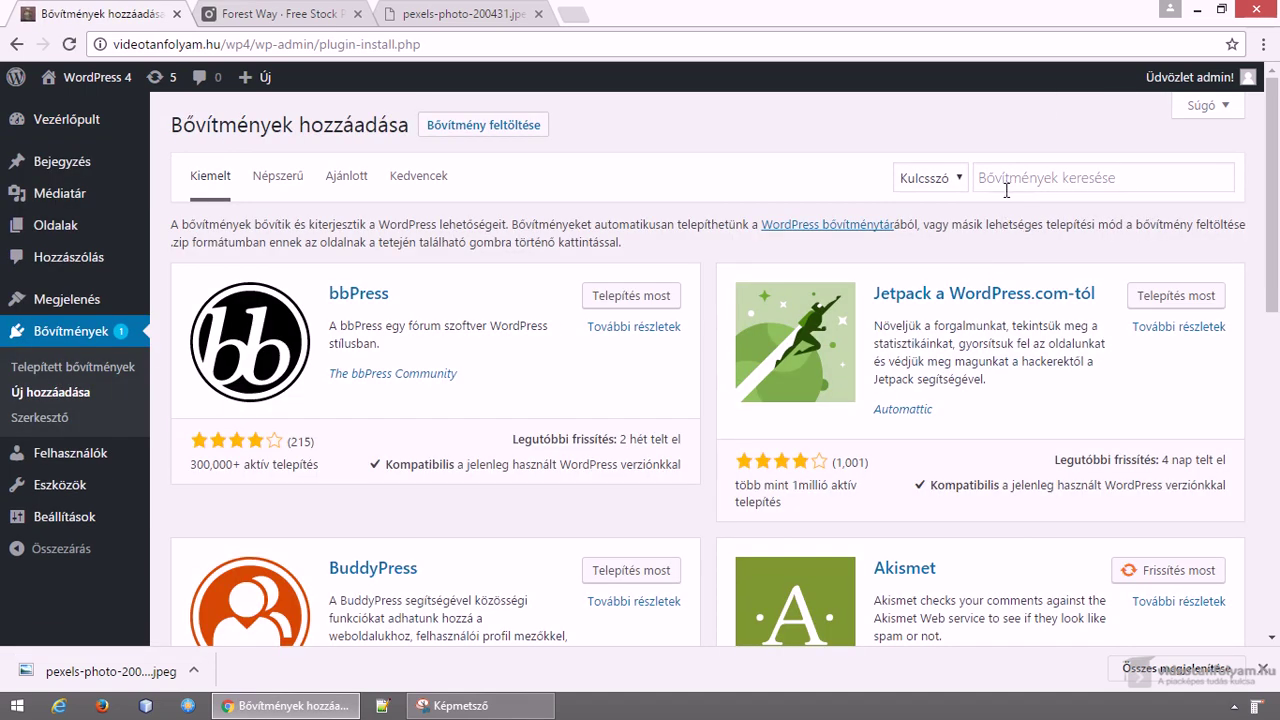
pyautogui.click(1006, 180)
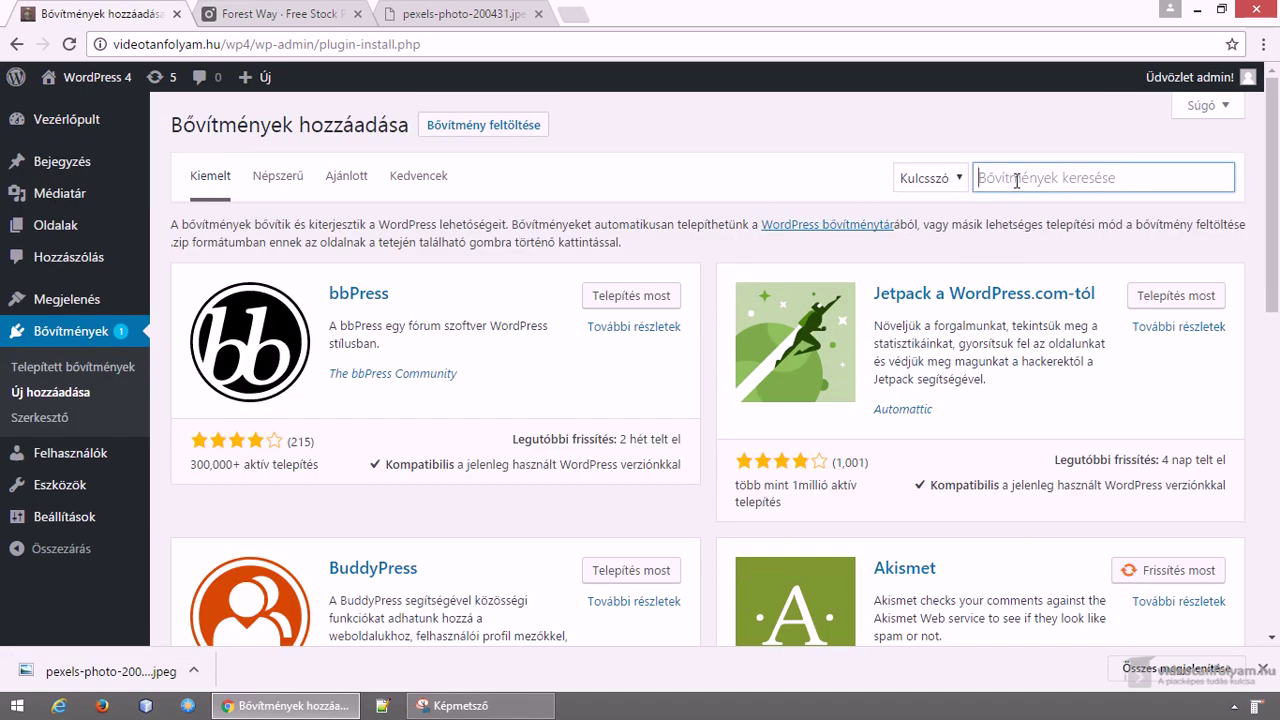
pyautogui.write('image elevator')
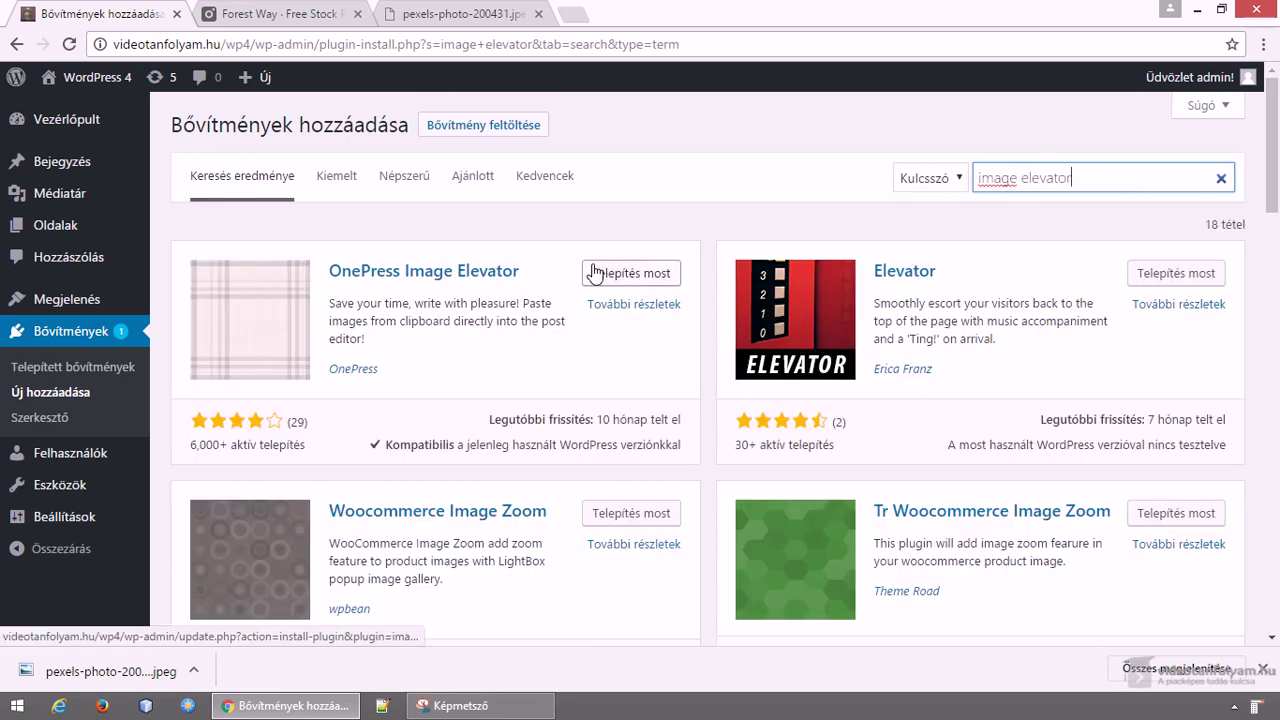
pyautogui.click(612, 276)
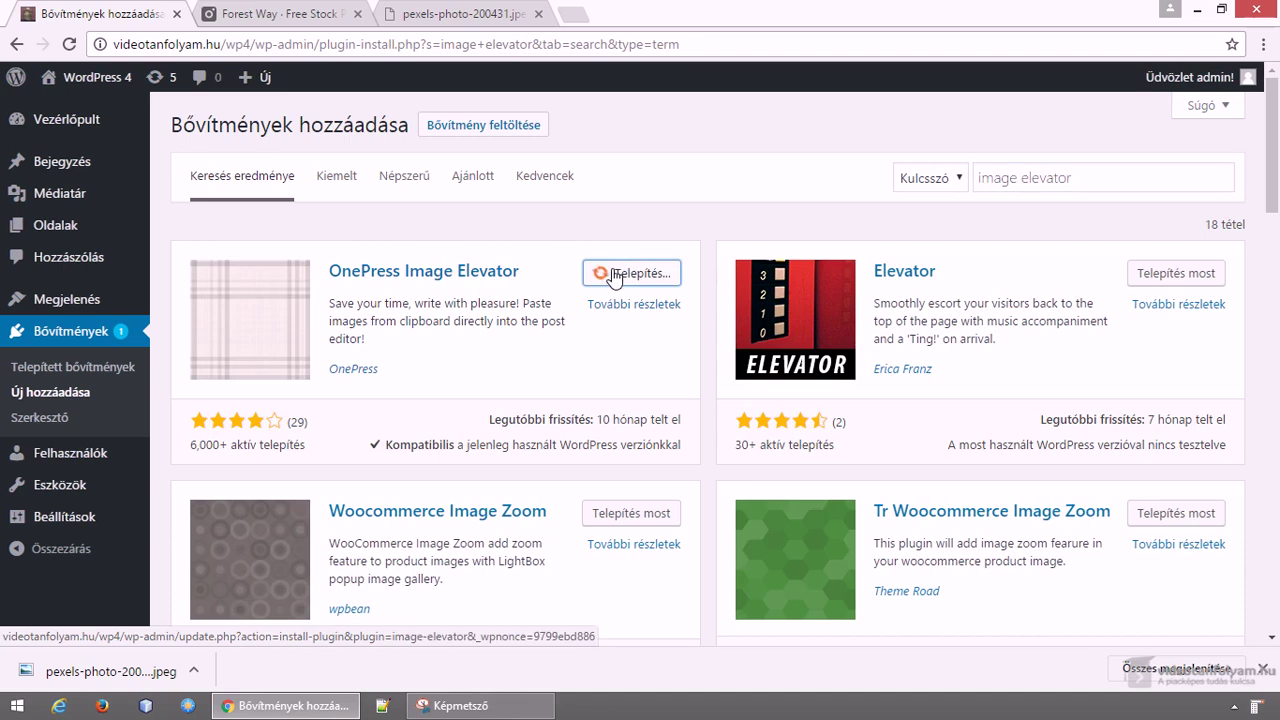
pyautogui.click(638, 281)
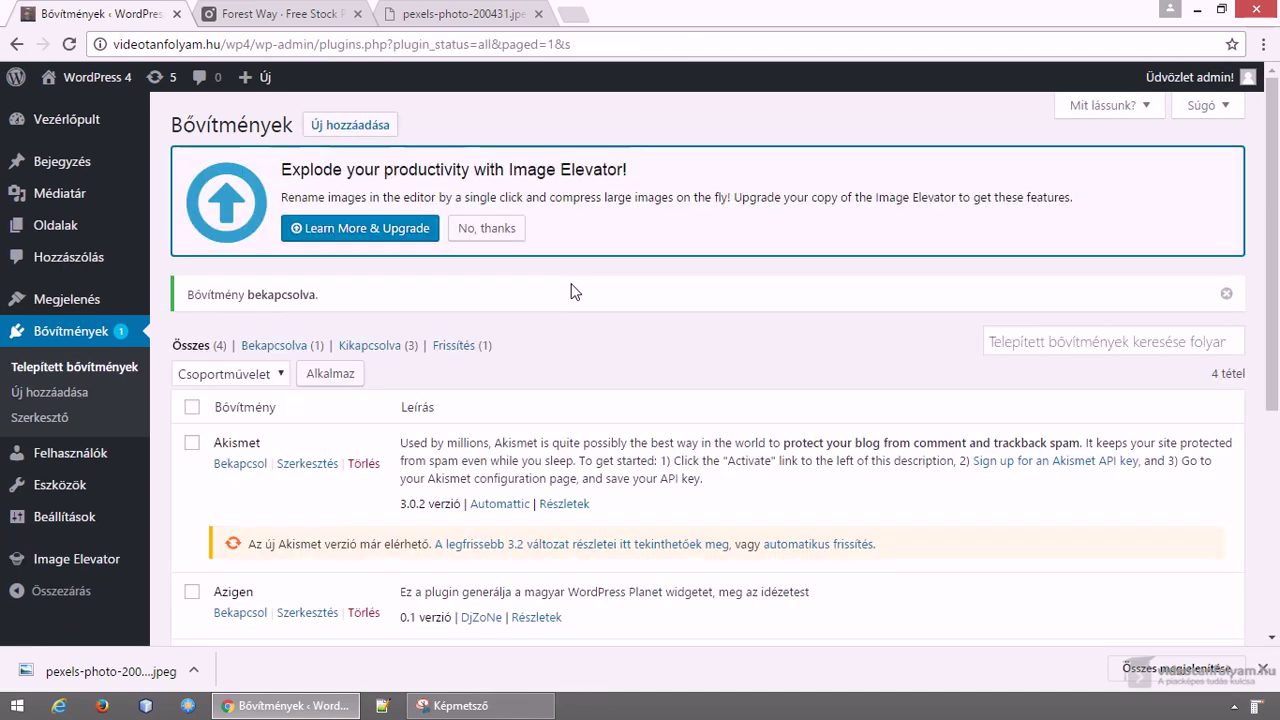
# Open the Image Elevator plugin's help page and review the instructions on pasting images in Visual Mode.
pyautogui.moveTo(60, 558)
pyautogui.click(184, 556)
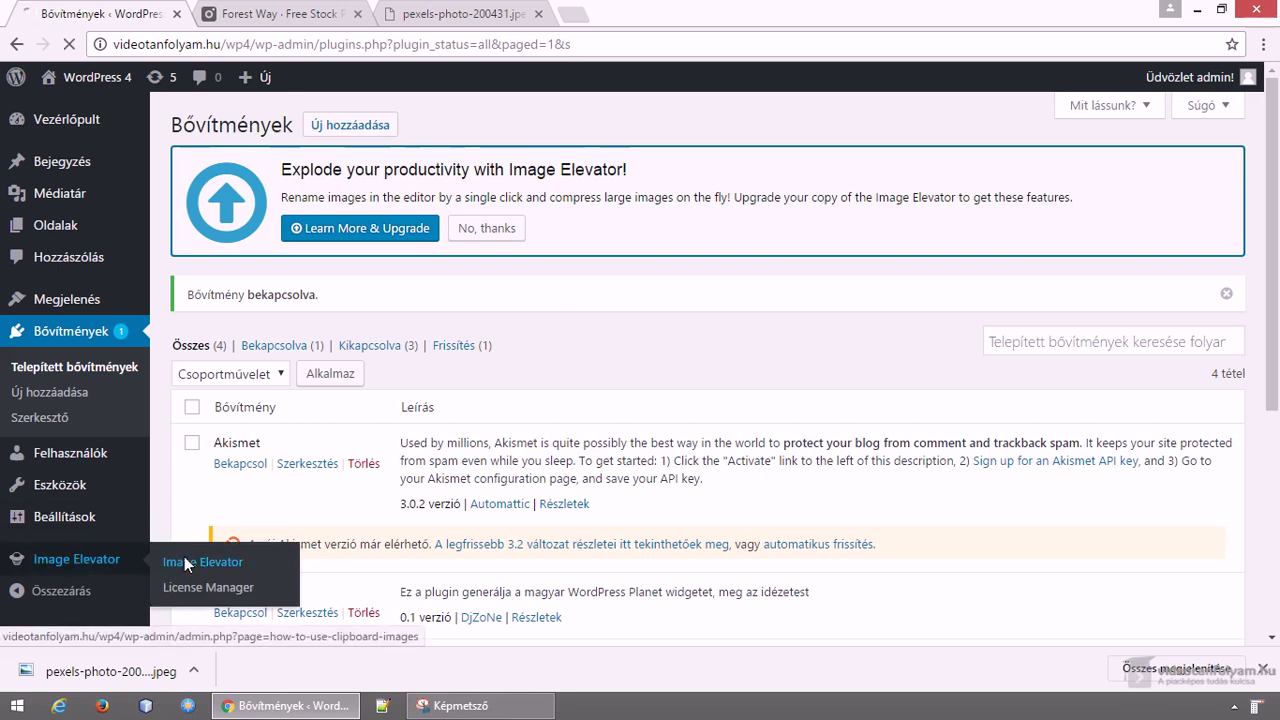
pyautogui.scroll(-2, 323, 516)
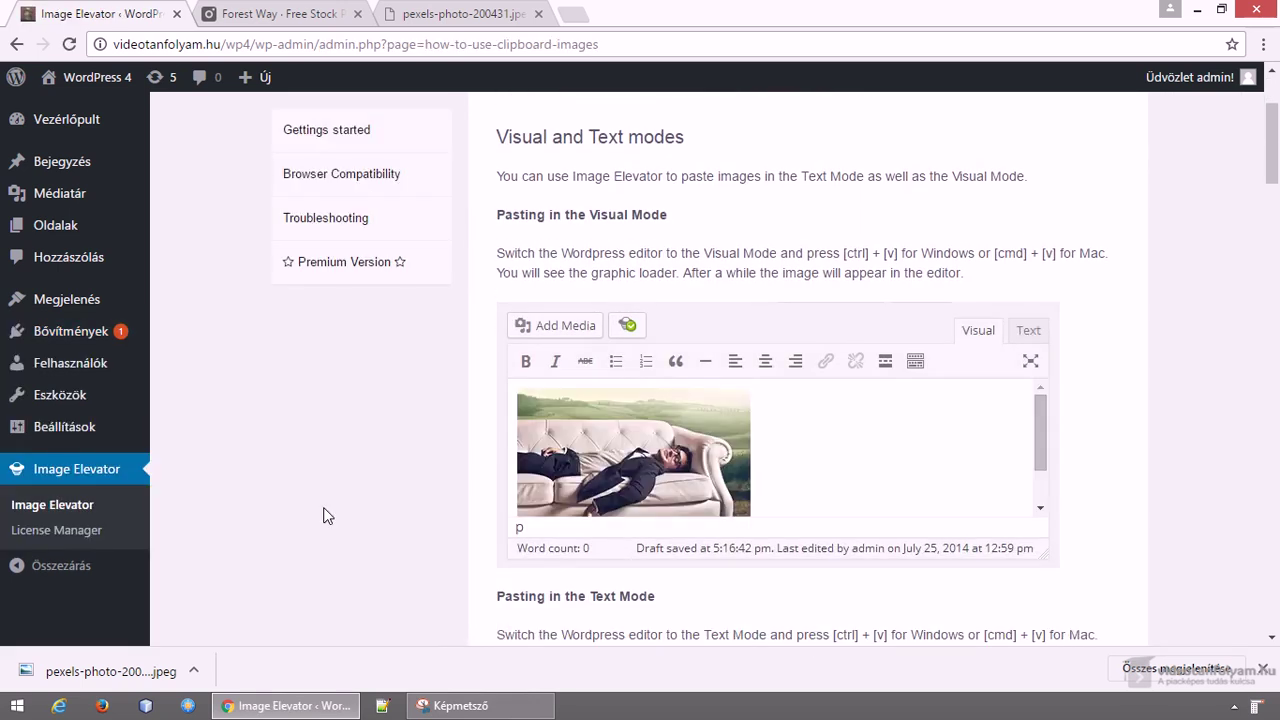
pyautogui.scroll(-1, 323, 516)
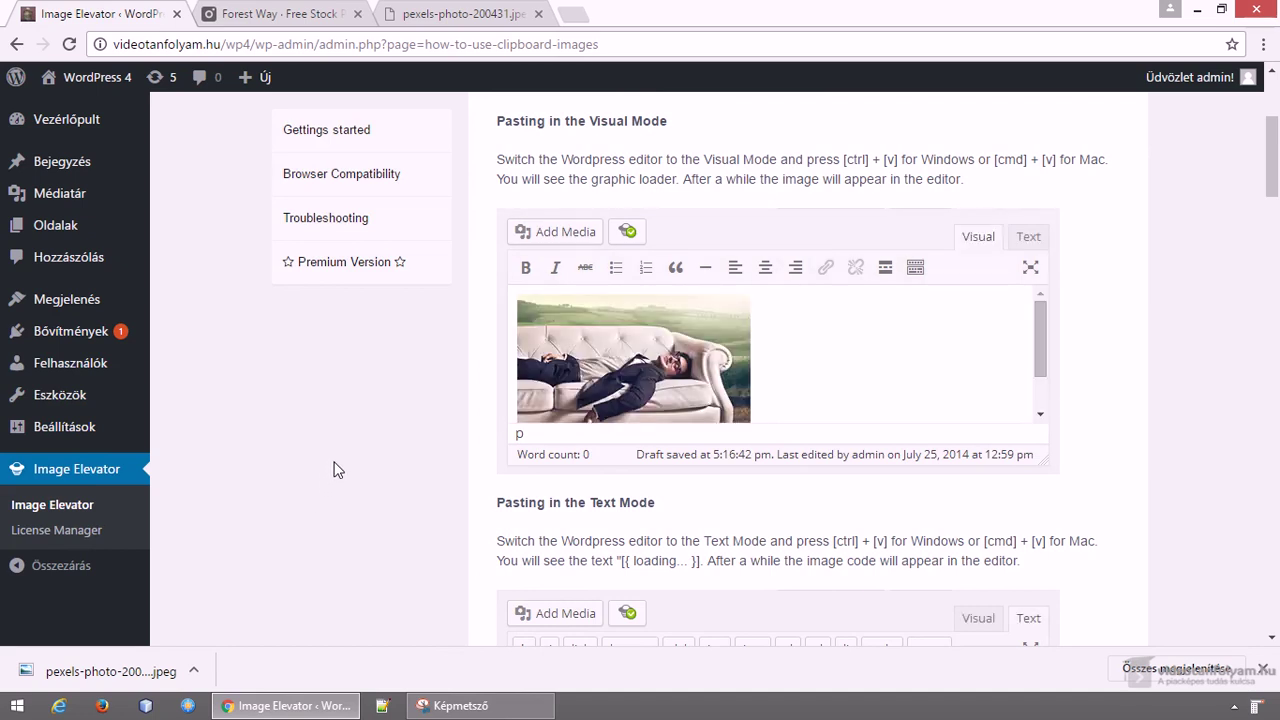
pyautogui.click(287, 17)
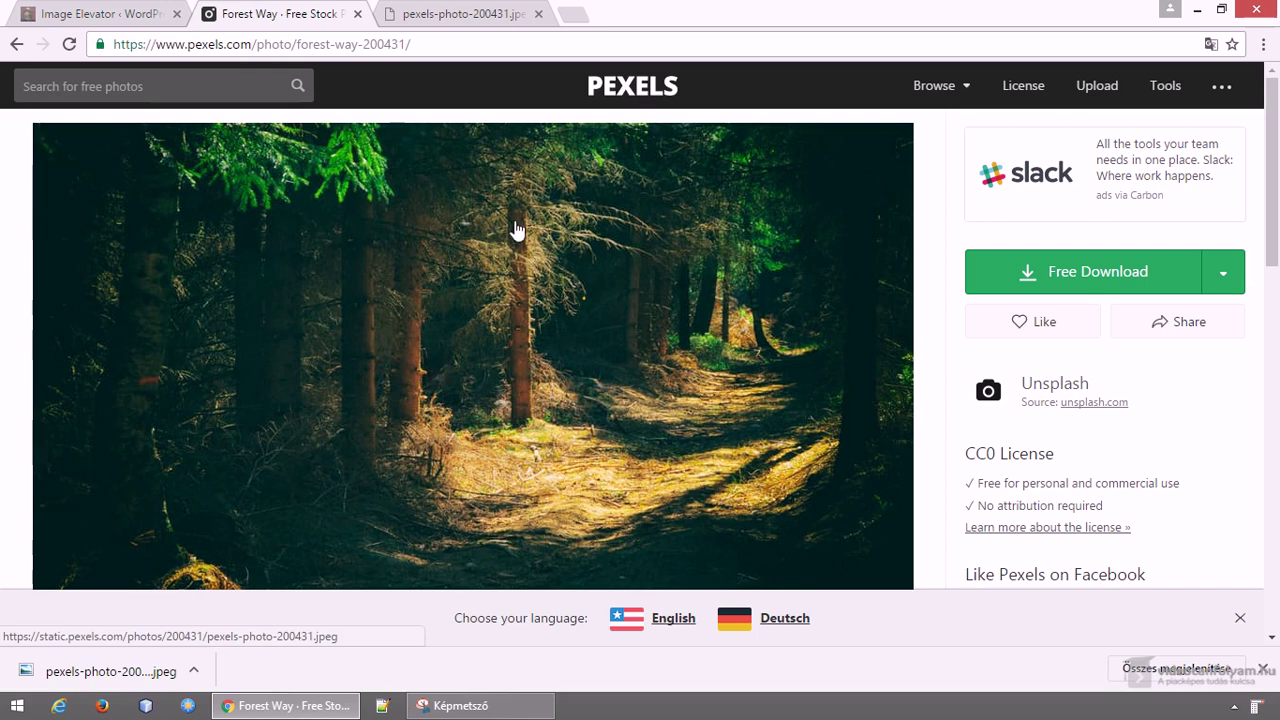
pyautogui.click(125, 27)
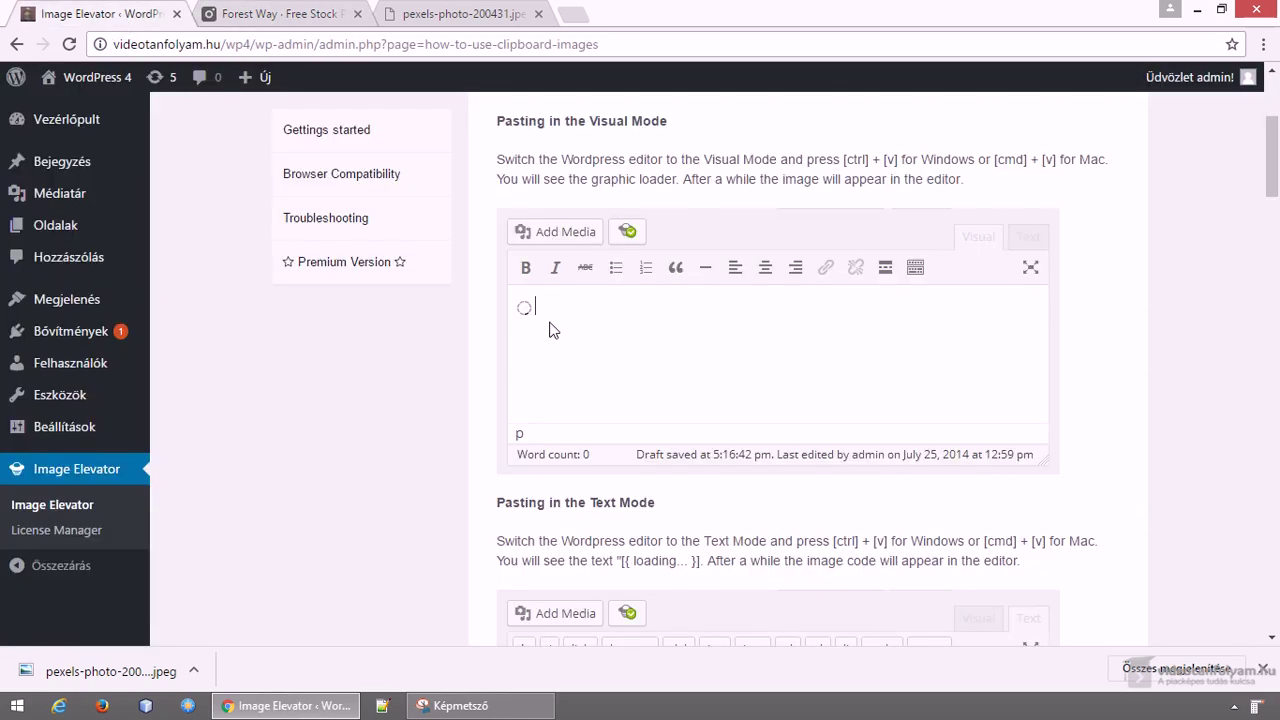
pyautogui.hotkey('ctrl', 'z')
pyautogui.hotkey('ctrl', 'v')
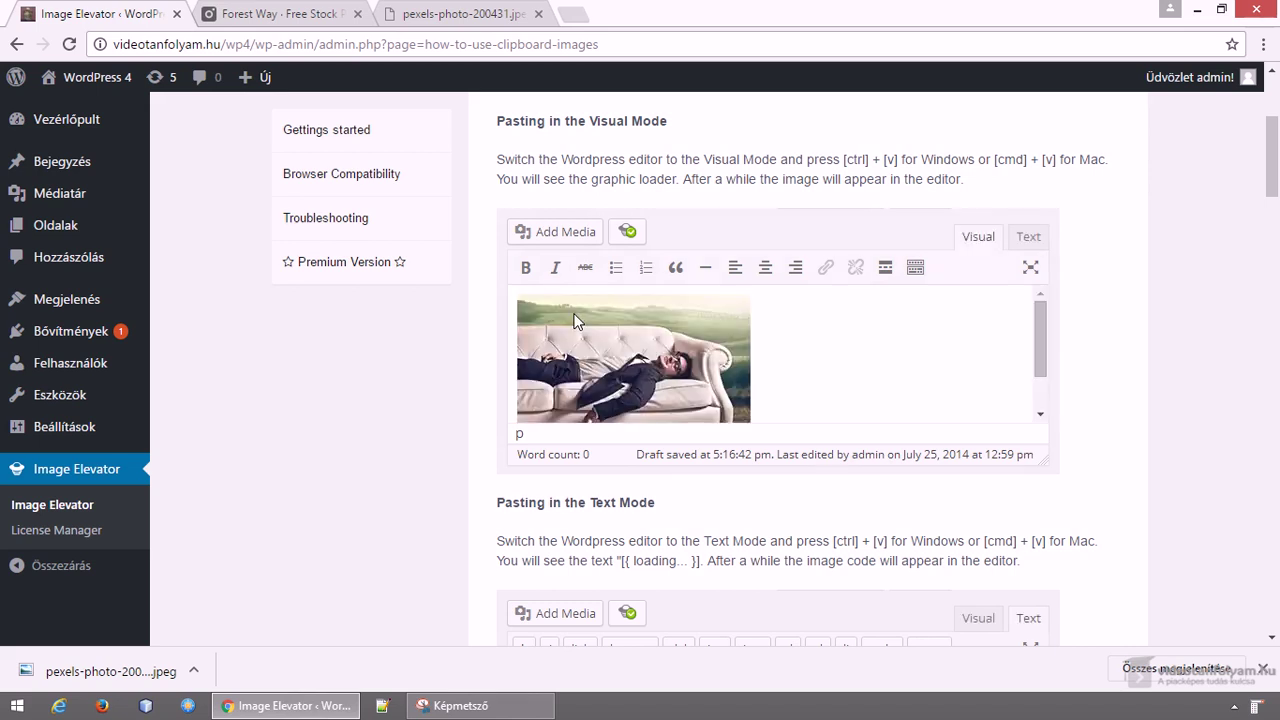
pyautogui.hotkey('ctrl', 'z')
pyautogui.hotkey('ctrl', 'v')
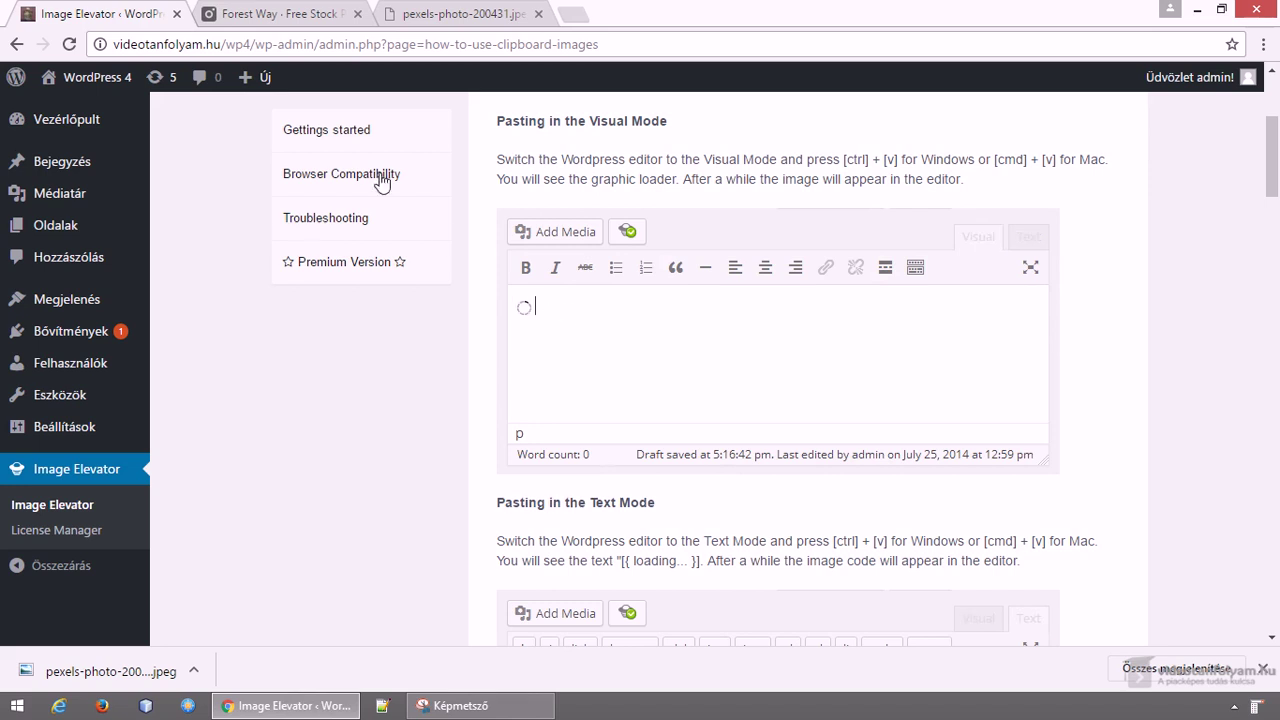
pyautogui.click(306, 20)
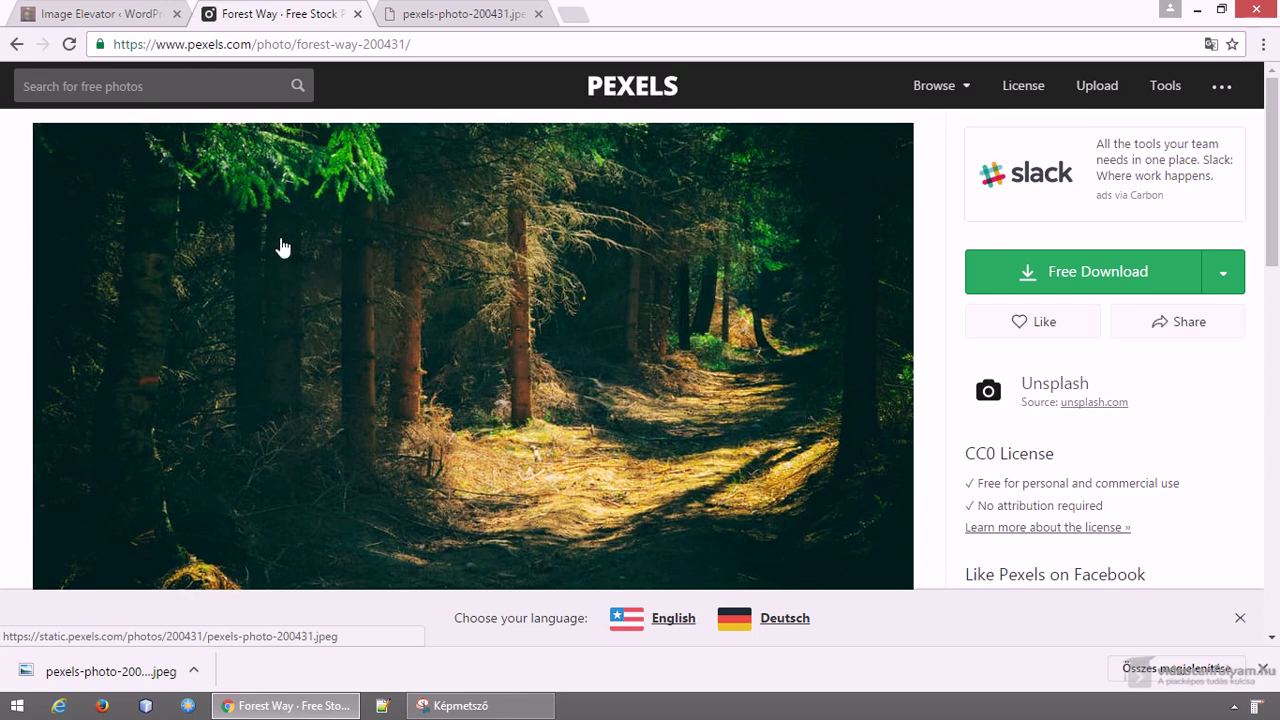
pyautogui.hotkey('ctrl', 'shift', 'Tab')
pyautogui.hotkey('ctrl', 'z')
pyautogui.hotkey('ctrl', 'v')
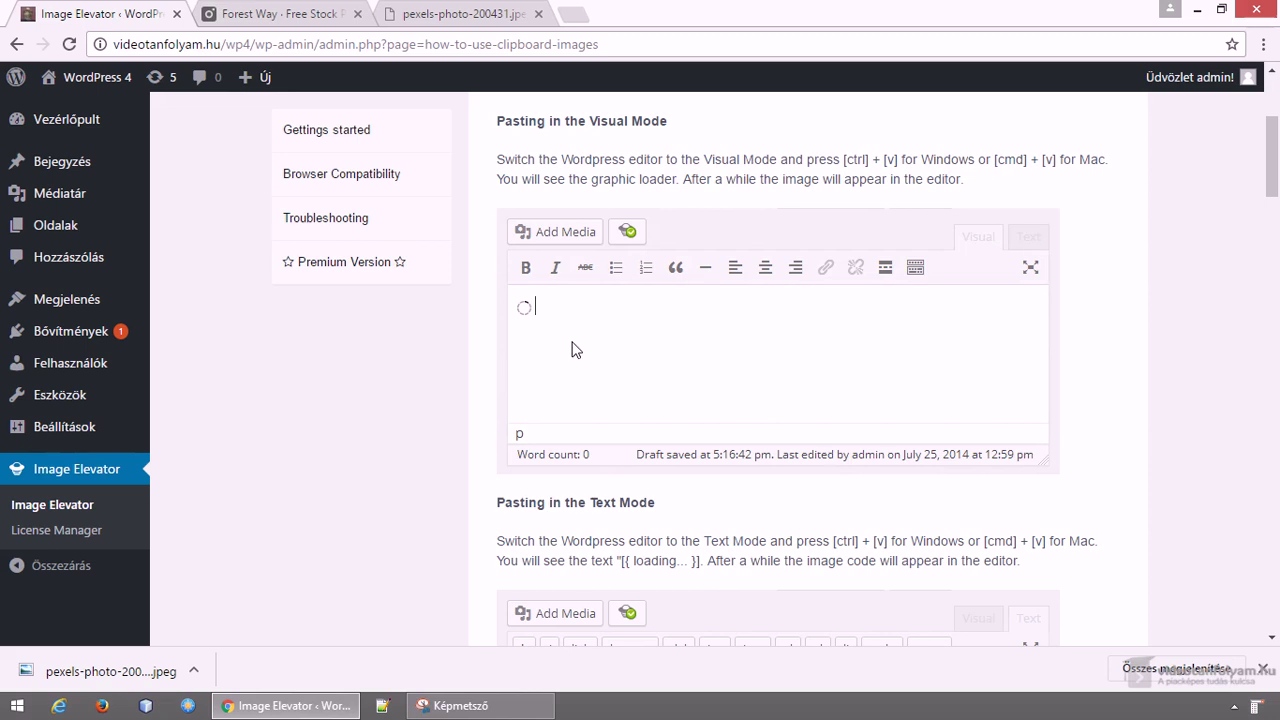
pyautogui.hotkey('ctrl', 'z')
pyautogui.hotkey('ctrl', 'v')
pyautogui.hotkey('ctrl', 'z')
pyautogui.hotkey('ctrl', 'v')
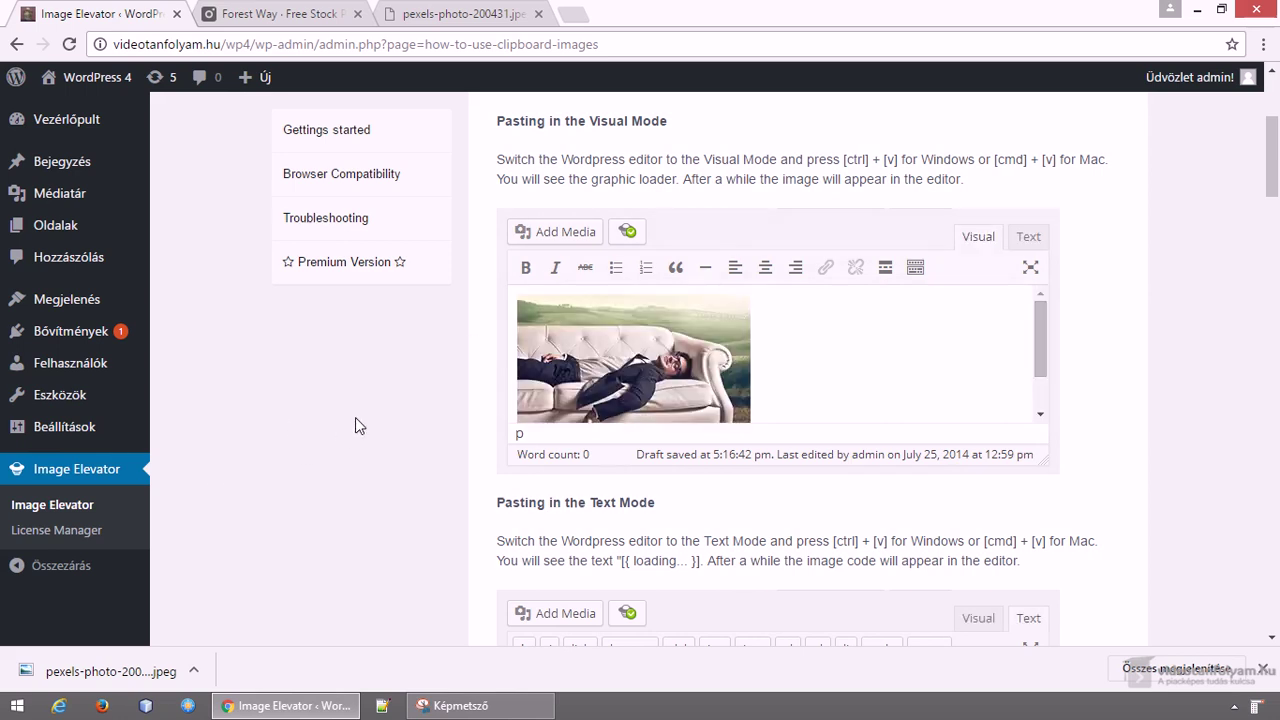
pyautogui.hotkey('ctrl', 'z')
pyautogui.hotkey('ctrl', 'v')
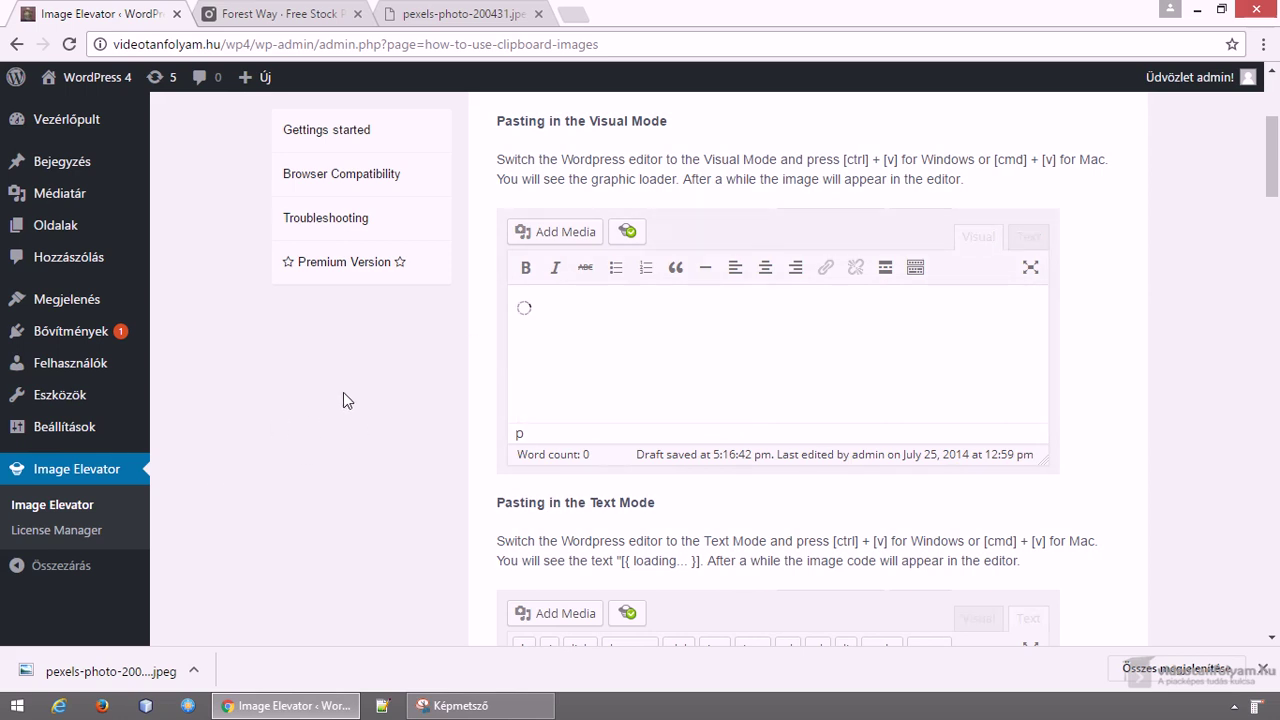
pyautogui.hotkey('ctrl', 'z')
pyautogui.hotkey('ctrl', 'v')
pyautogui.hotkey('ctrl', 'z')
pyautogui.hotkey('ctrl', 'v')
pyautogui.hotkey('ctrl', 'z')
pyautogui.hotkey('ctrl', 'v')
pyautogui.hotkey('ctrl', 'z')
# Start a new WordPress page and enter the body text "sdf sdf sdfsdf sdfsd fsdfsd fsdfs fs ú", followed by an empty paragraph.
pyautogui.moveTo(80, 230)
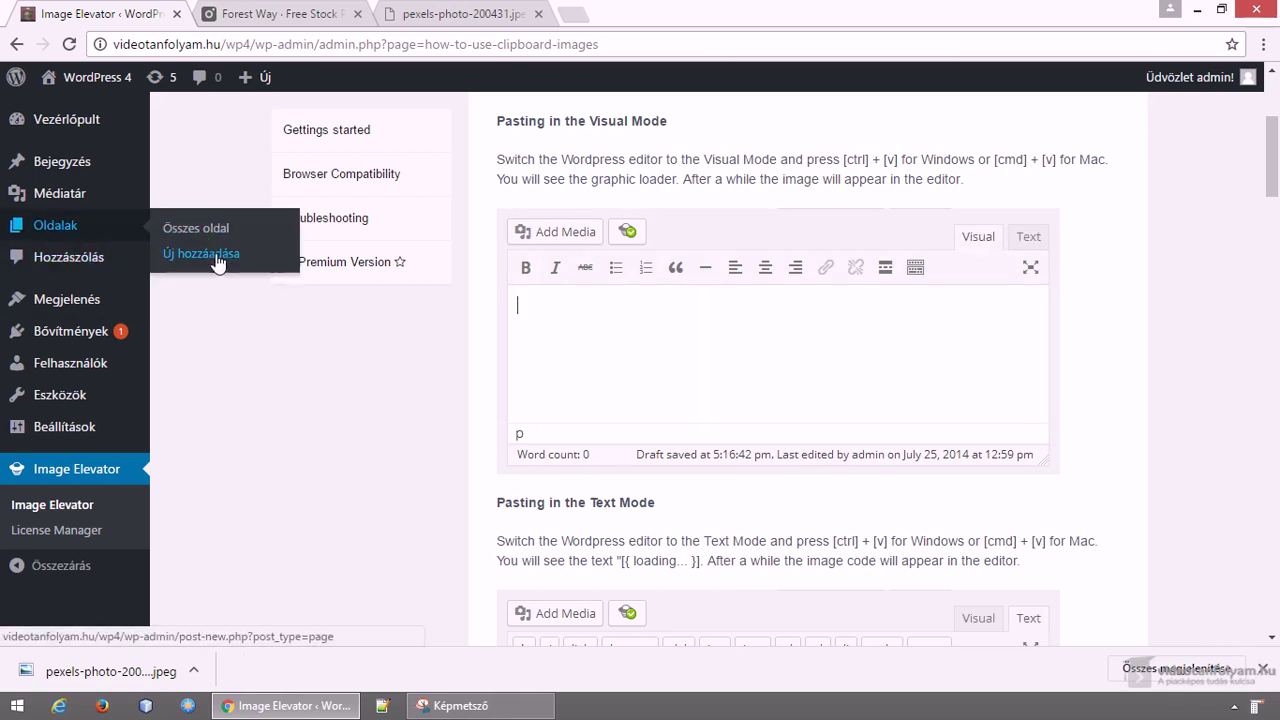
pyautogui.click(216, 253)
pyautogui.click(257, 383)
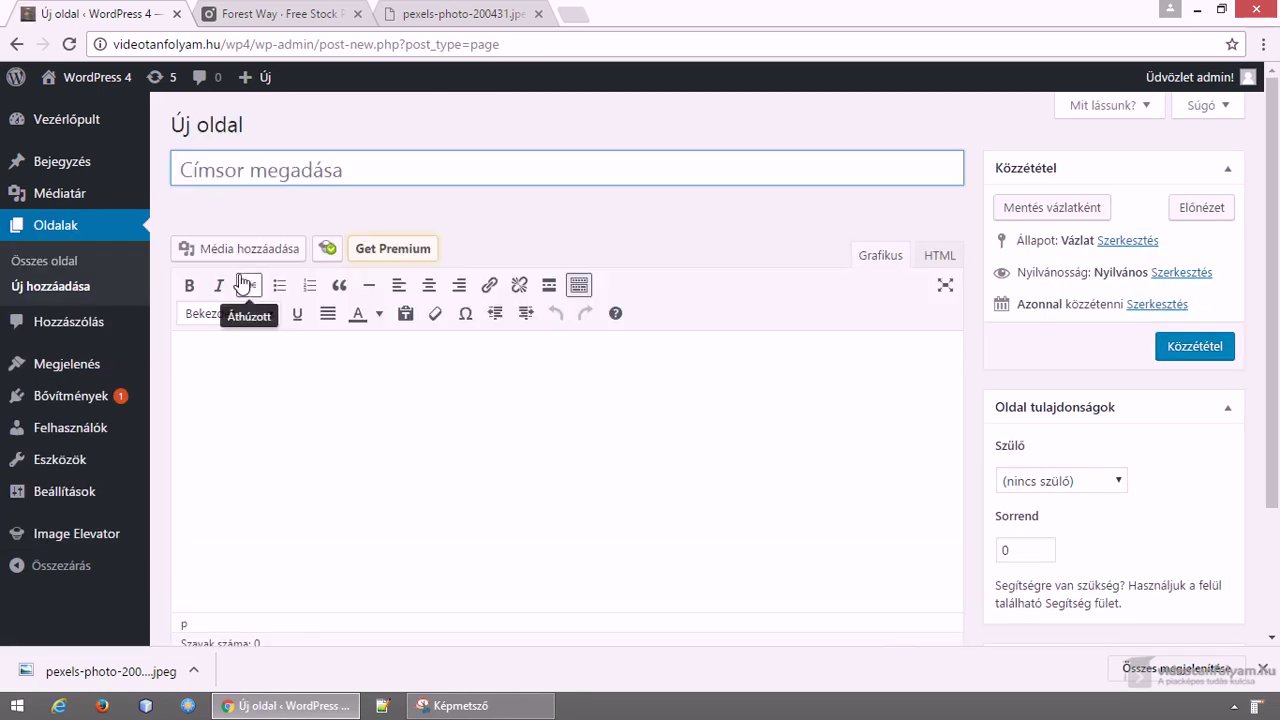
pyautogui.write('sdf sdf sdfsdf sdfsd fsdfsd fsdfs fs ú')
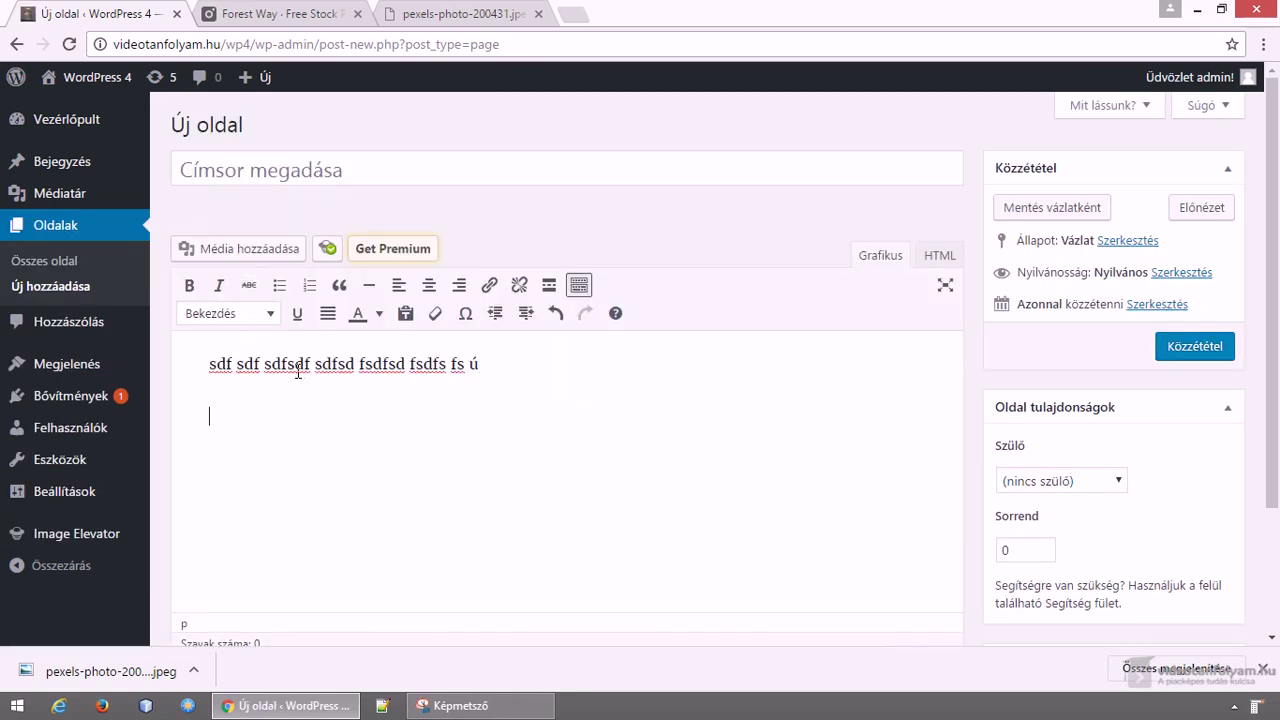
# Switch to the Pexels forest photo and capture a rectangular area around the sunlit path with the Snipping Tool (Képmetsző).
pyautogui.click(247, 22)
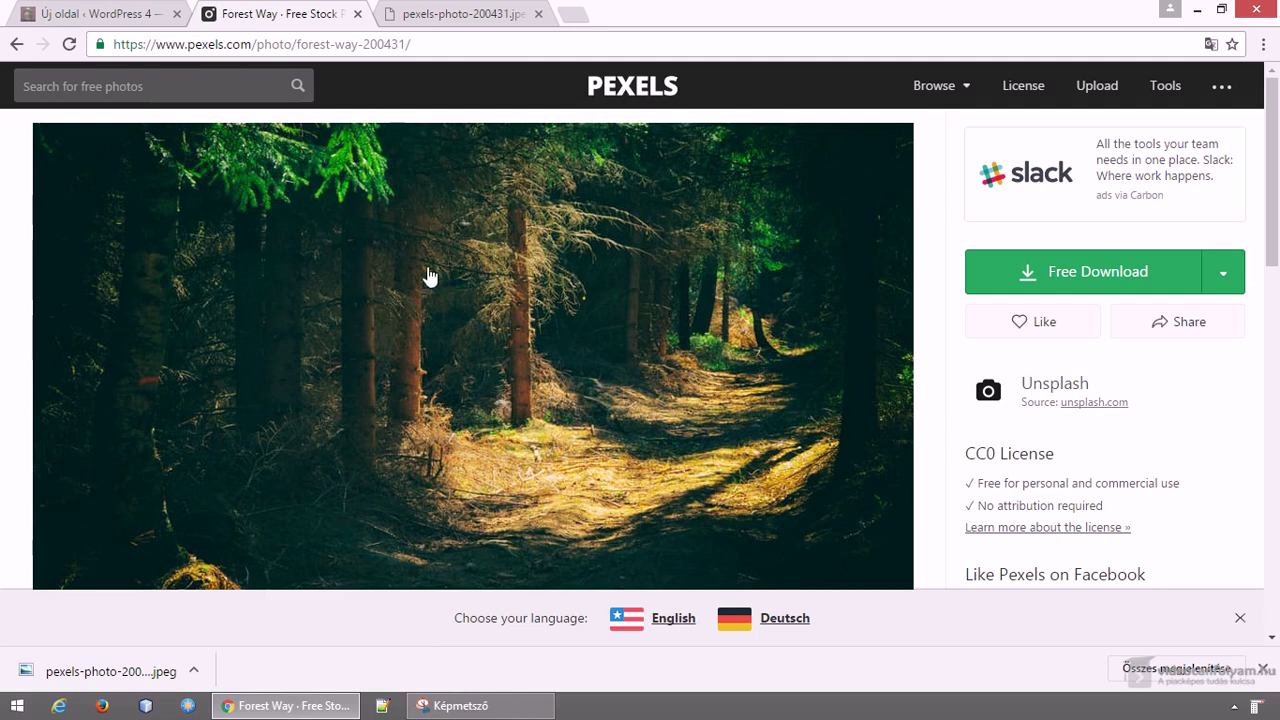
pyautogui.click(458, 705)
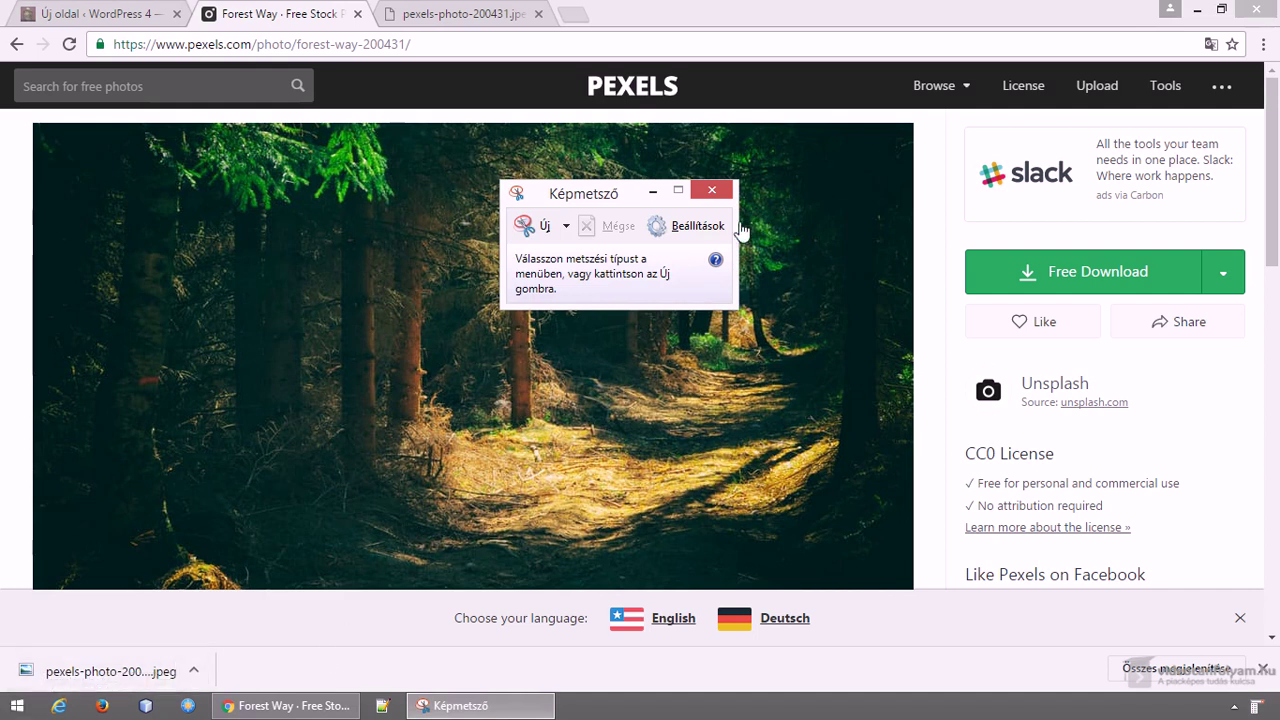
pyautogui.click(528, 225)
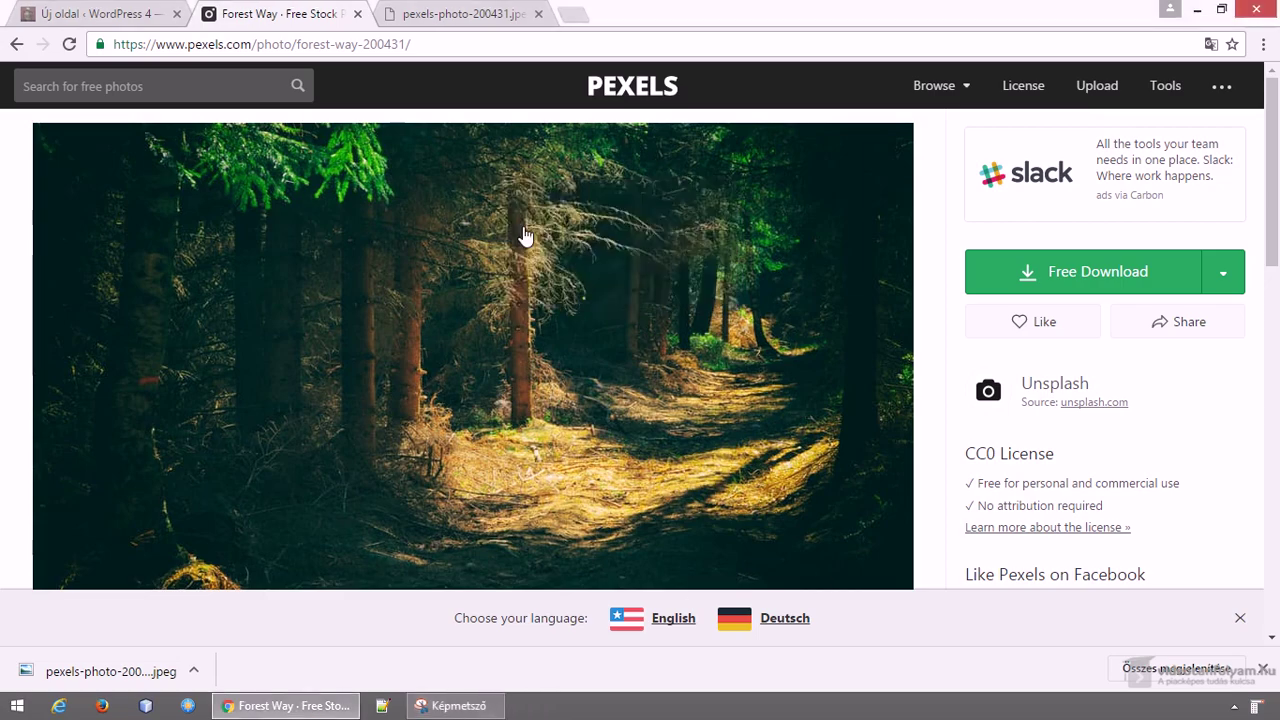
pyautogui.moveTo(402, 214); pyautogui.dragTo(851, 545)
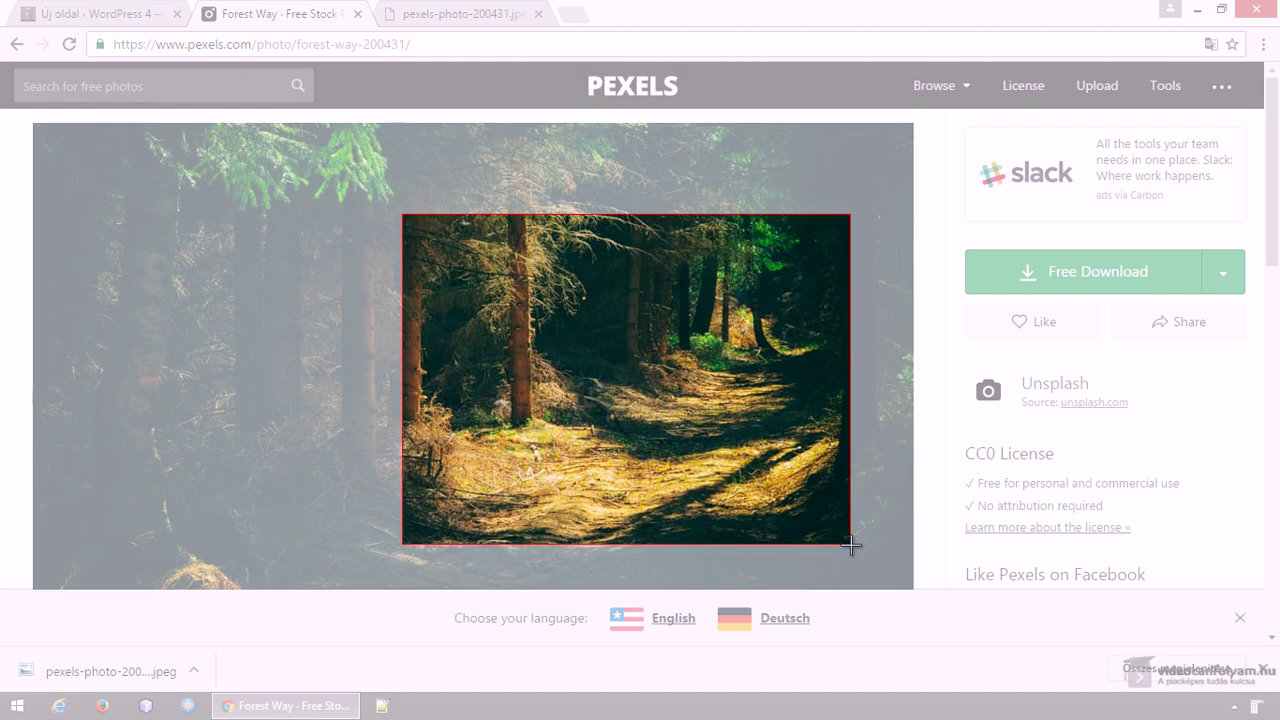
# Finish the rectangular snip of the sunlit forest path and paste it below the text in the new WordPress page.
pyautogui.moveTo(851, 545); pyautogui.dragTo(853, 545)
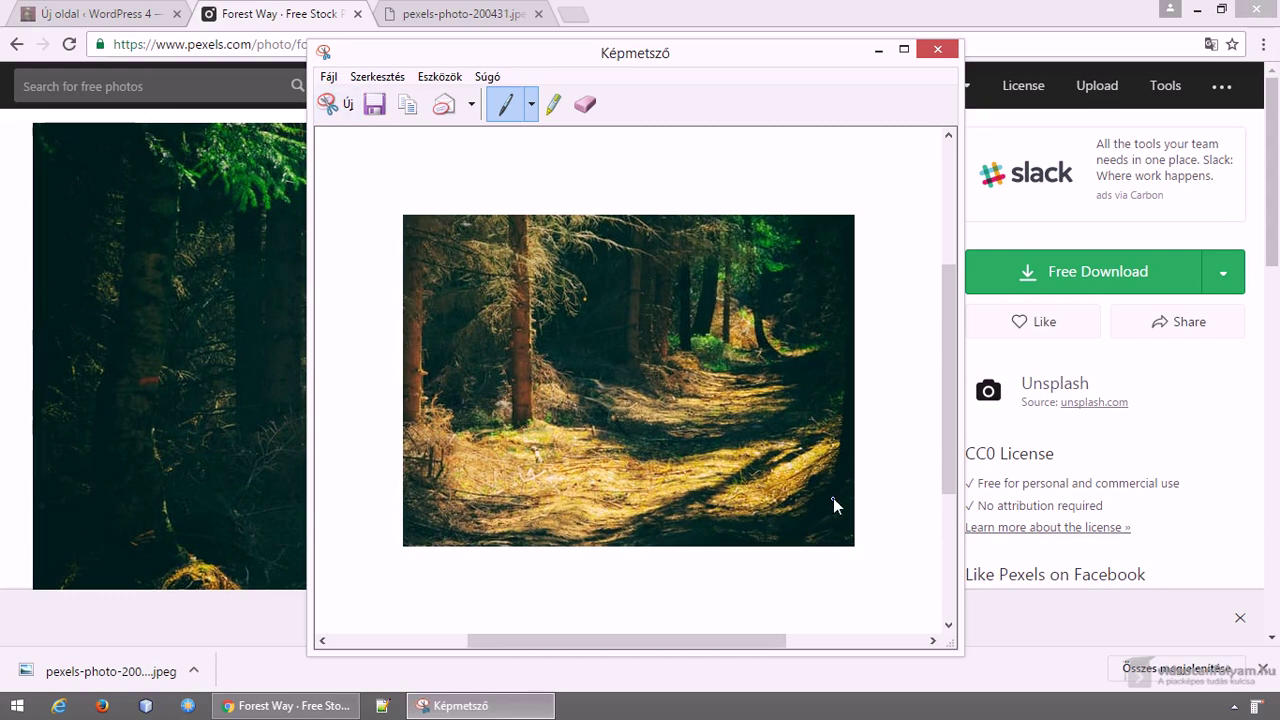
pyautogui.click(122, 18)
pyautogui.hotkey('ctrl', 'v')
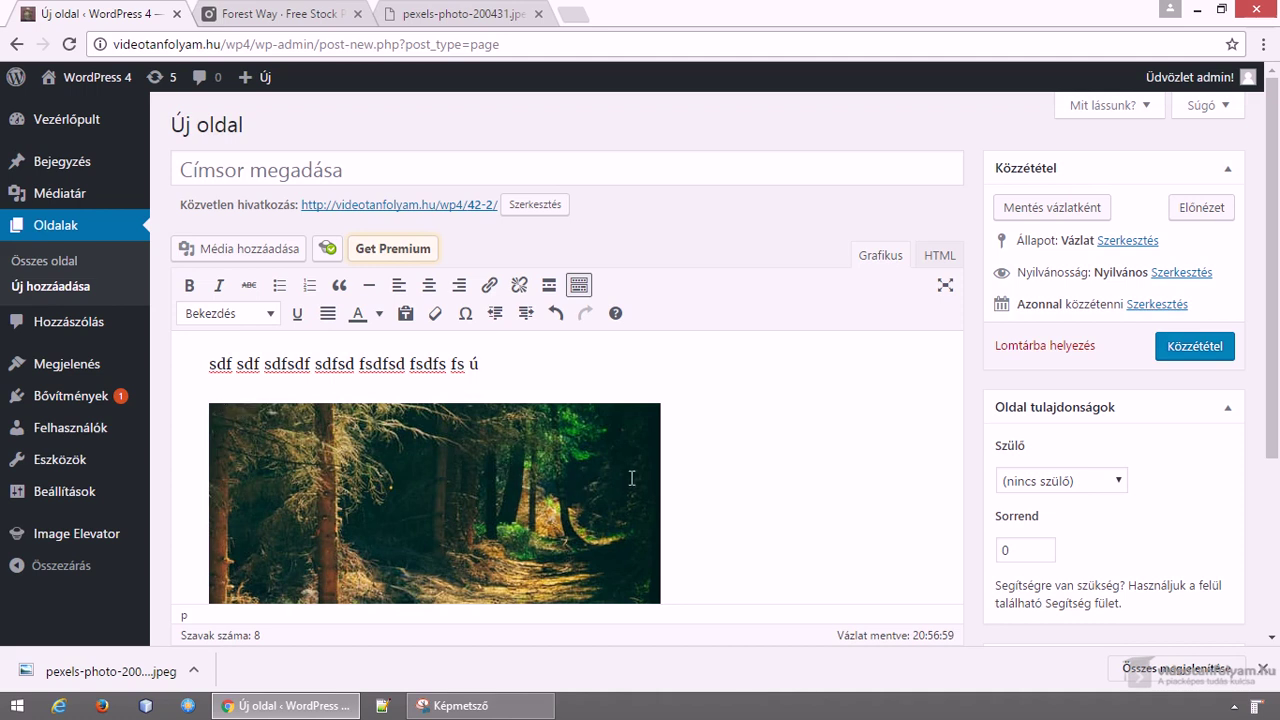
# Check the pasted snip's image address in the page's HTML source, then return to the visual editor.
pyautogui.click(940, 256)
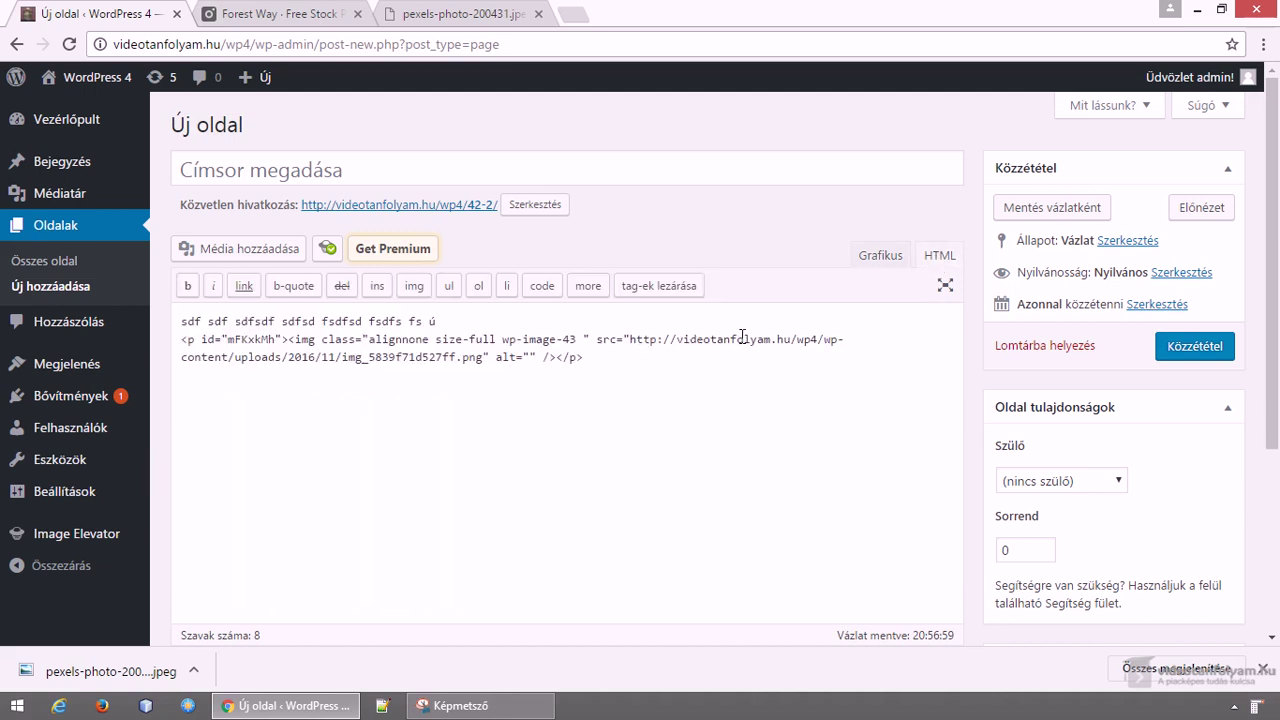
pyautogui.moveTo(484, 357); pyautogui.dragTo(796, 344)
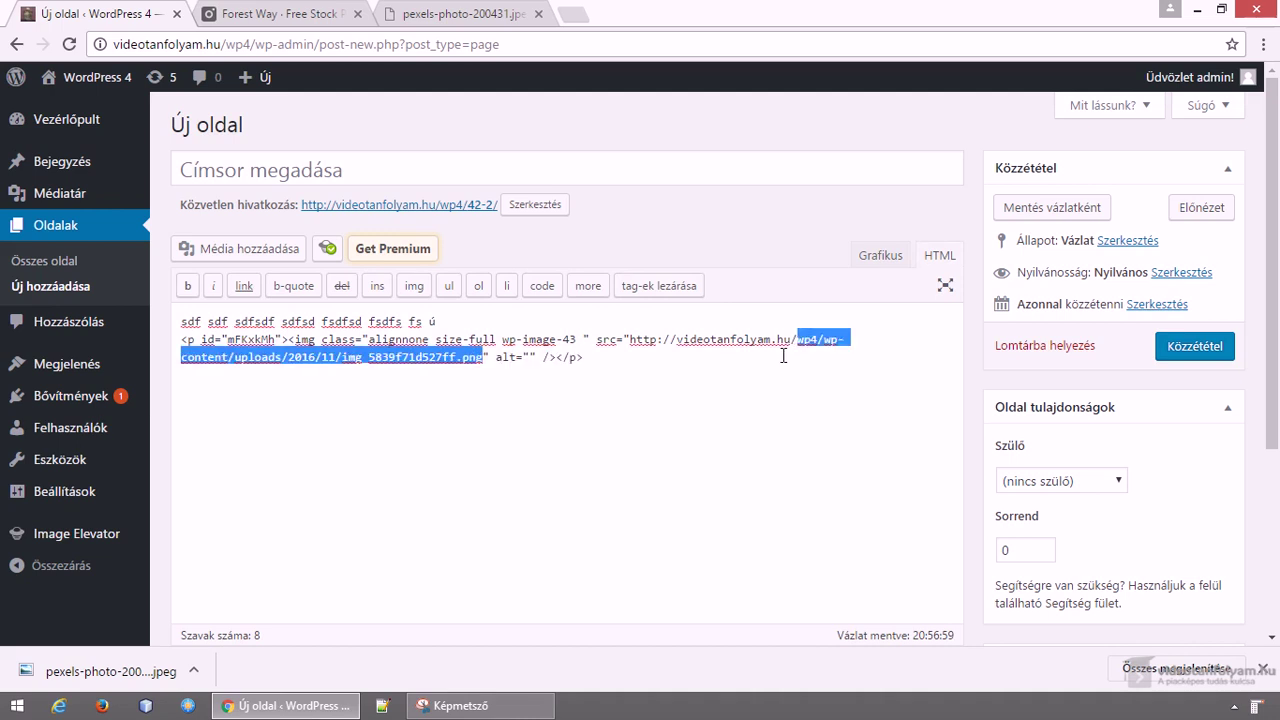
pyautogui.click(876, 259)
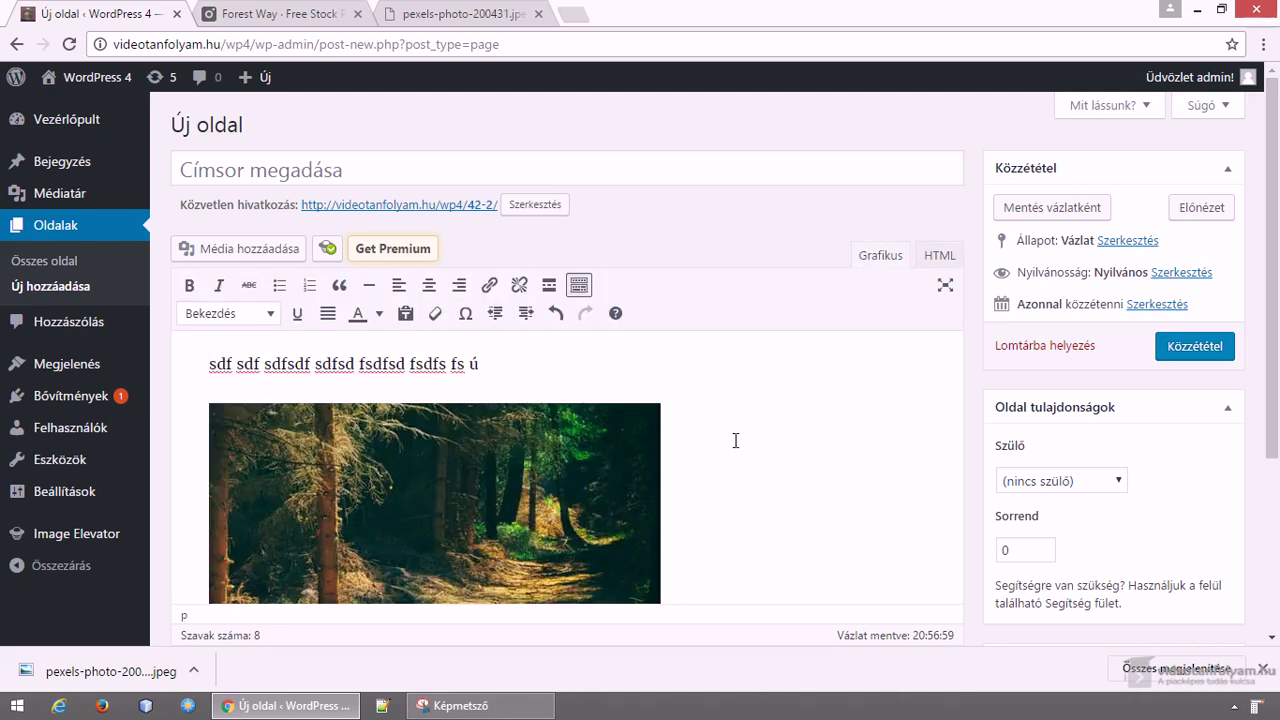
pyautogui.scroll(-1, 734, 437)
# Copy the full forest photo from its Pexels page and paste it into the WordPress page.
pyautogui.click(310, 29)
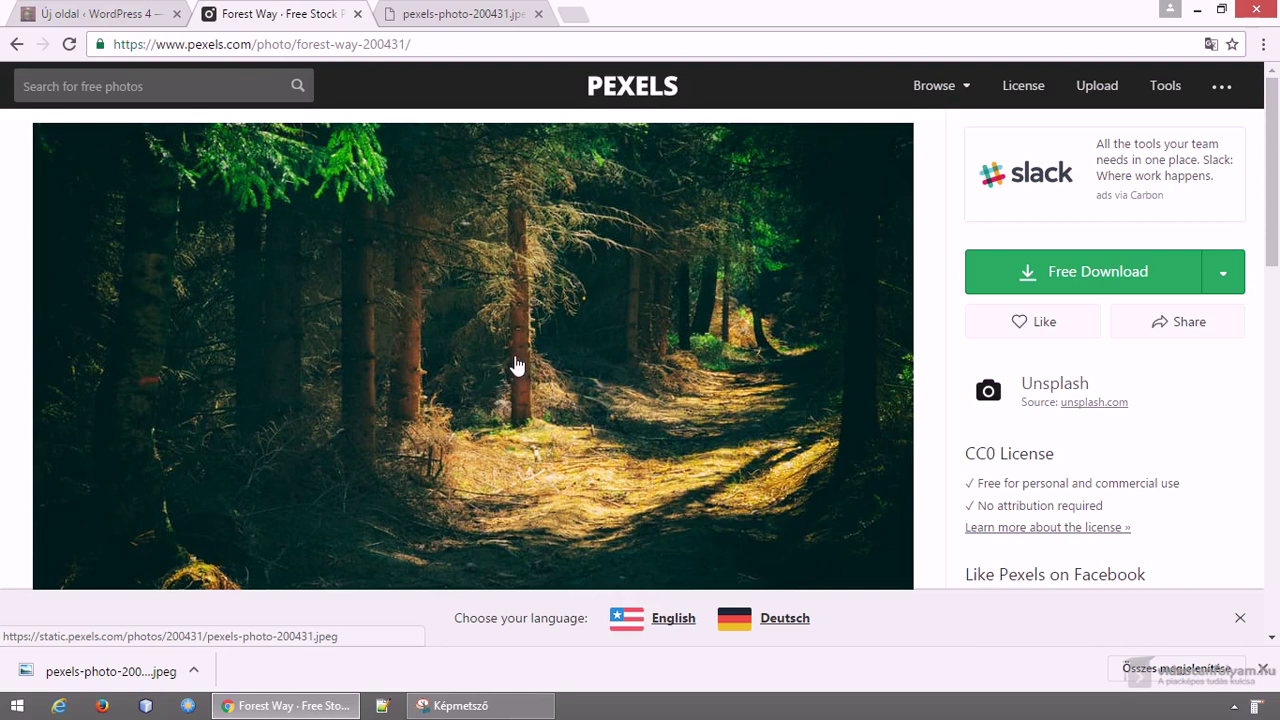
pyautogui.rightClick(501, 321)
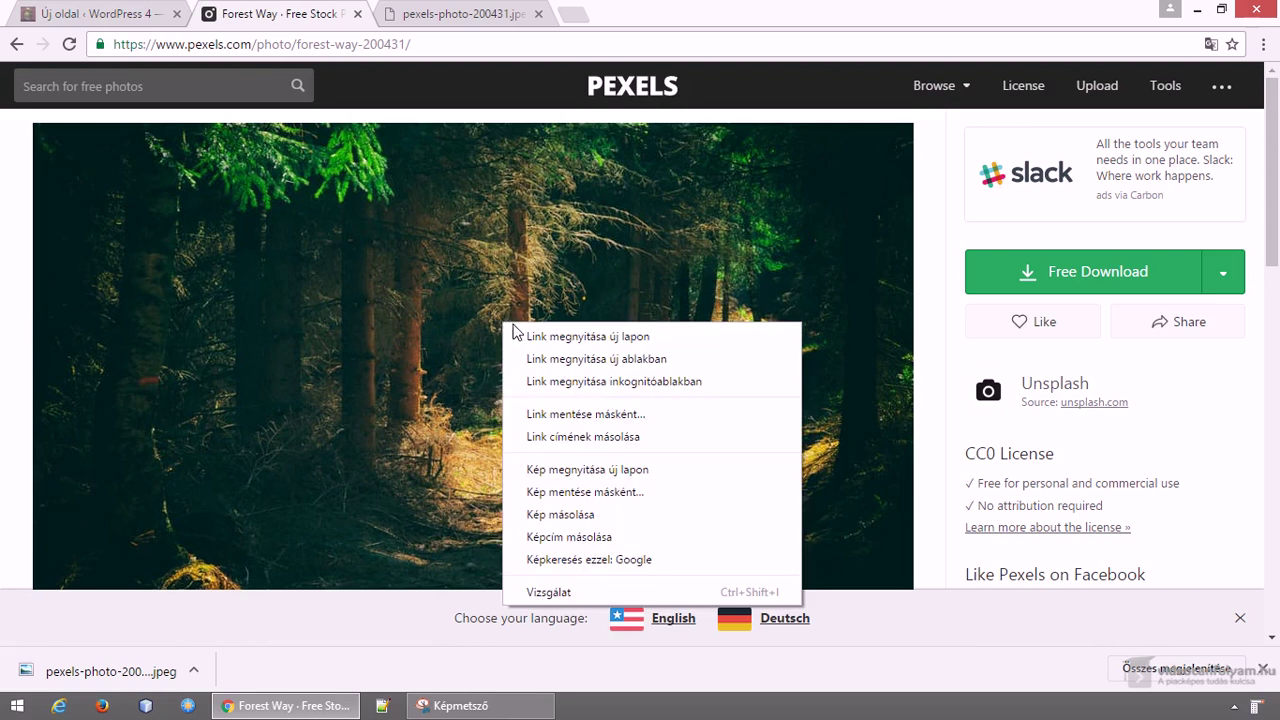
pyautogui.click(583, 515)
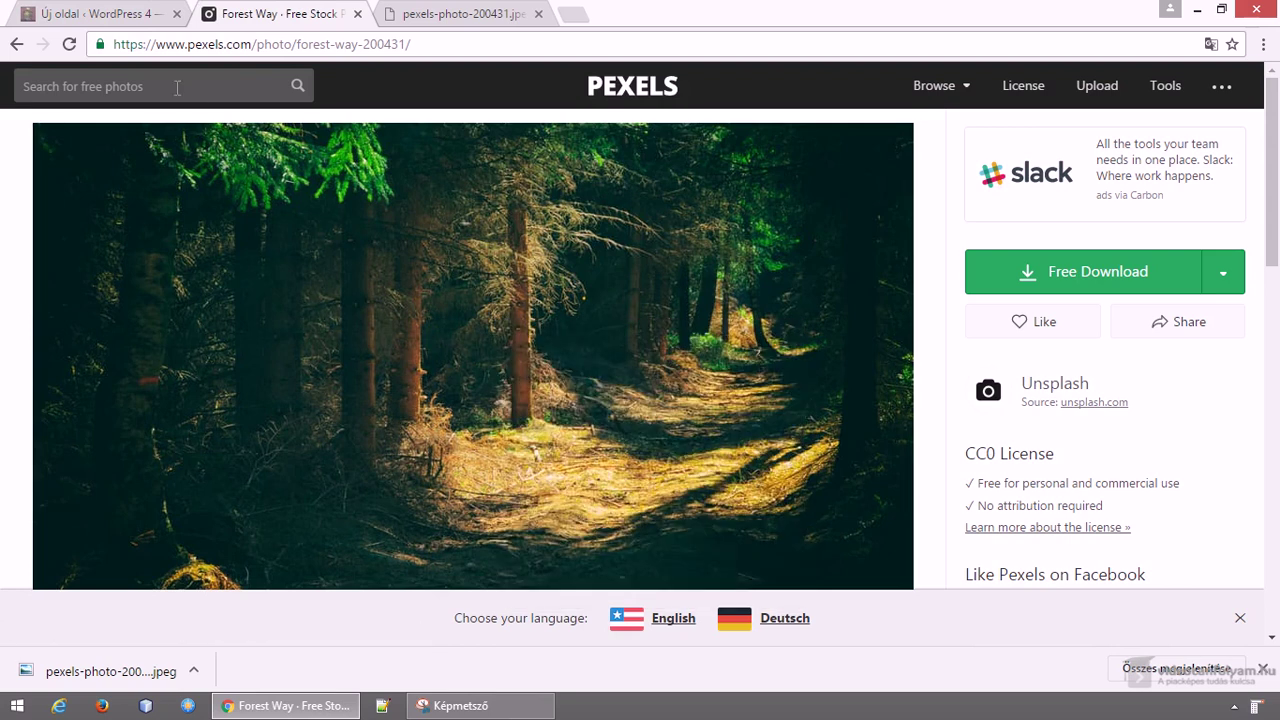
pyautogui.click(116, 18)
pyautogui.hotkey('ctrl', 'v')
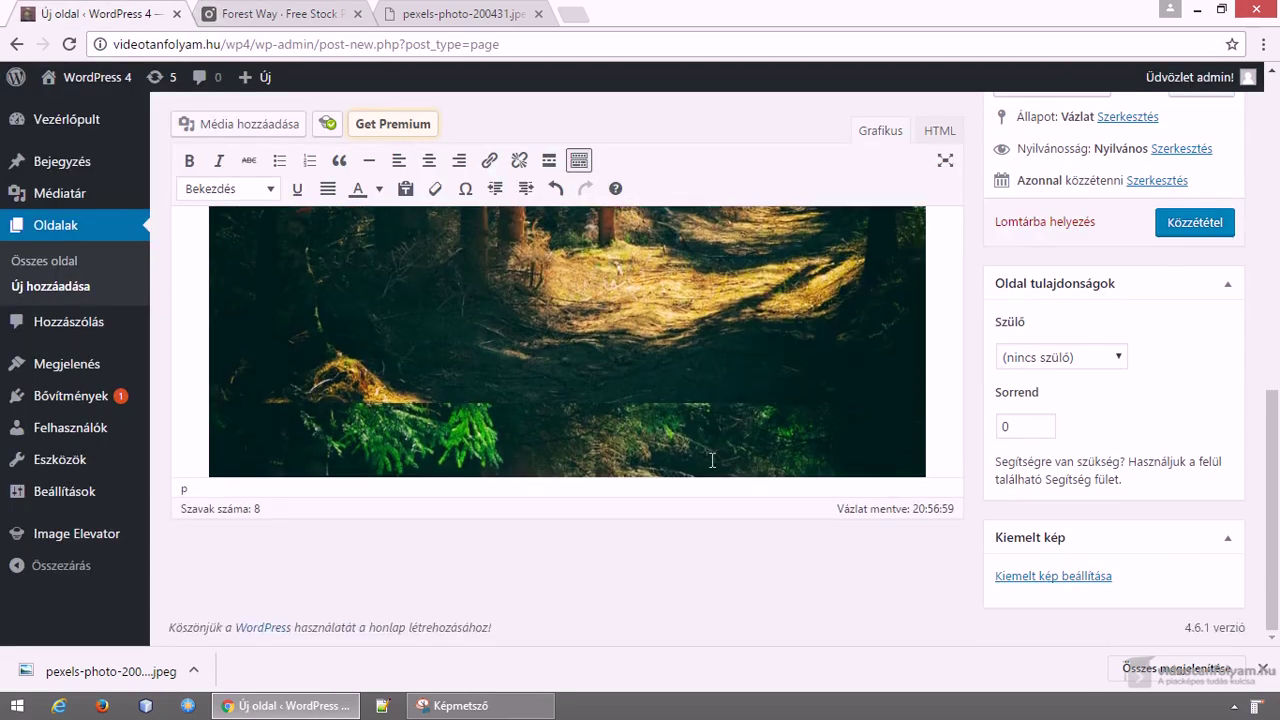
# Examine the snip and the newly pasted forest photos in the visual editor.
pyautogui.scroll(4, 817, 466)
pyautogui.scroll(2, 913, 391)
pyautogui.click(940, 243)
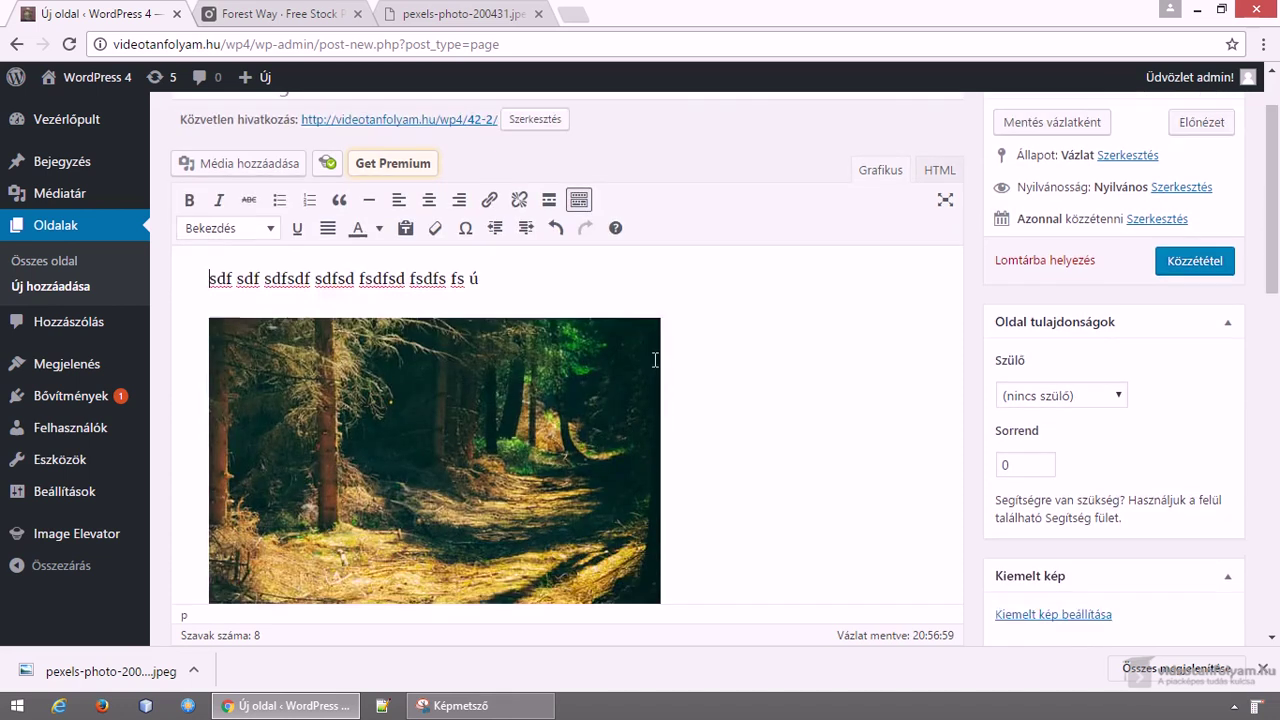
pyautogui.scroll(-3, 654, 360)
pyautogui.click(484, 464)
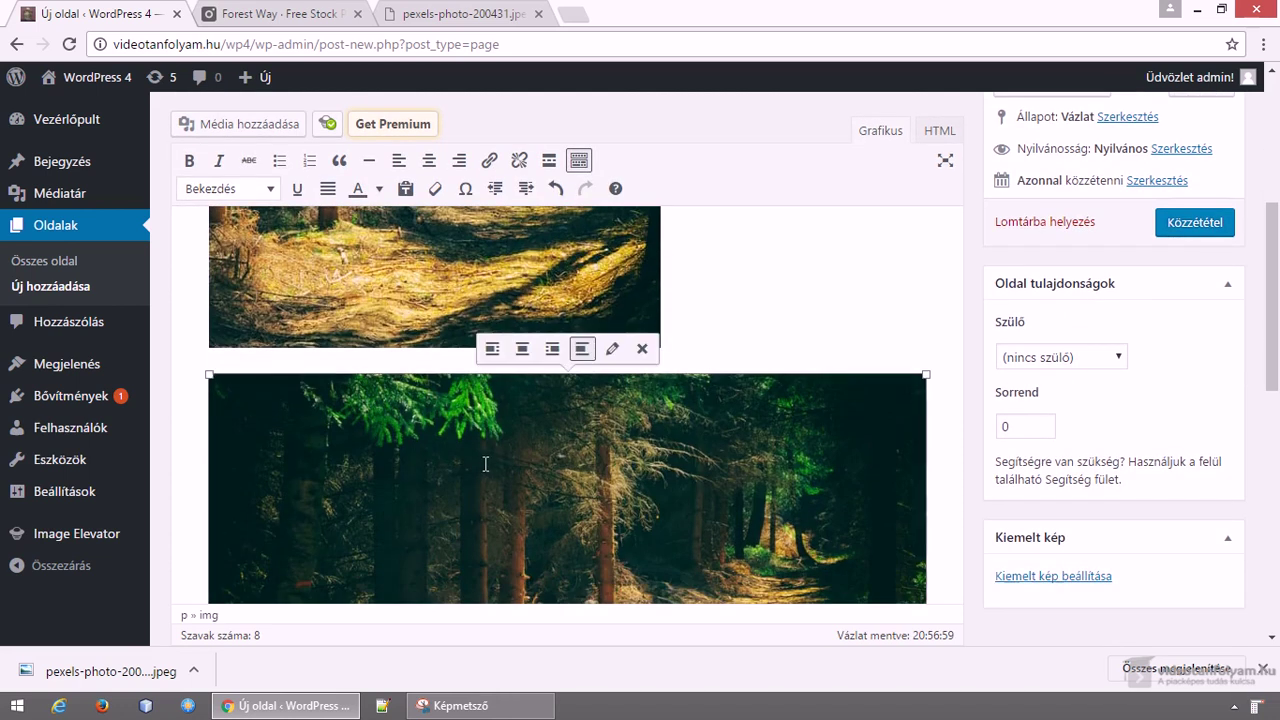
pyautogui.scroll(-3, 840, 456)
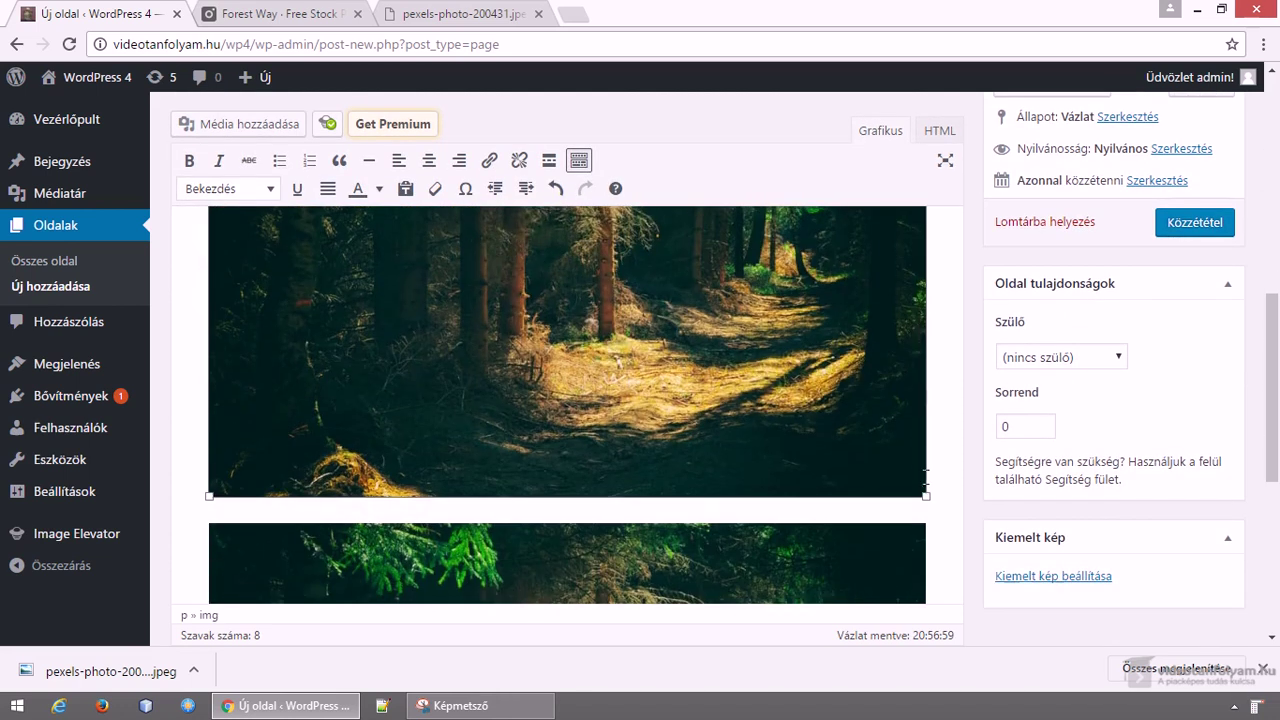
pyautogui.scroll(-2, 927, 506)
pyautogui.scroll(5, 914, 514)
pyautogui.scroll(2, 893, 514)
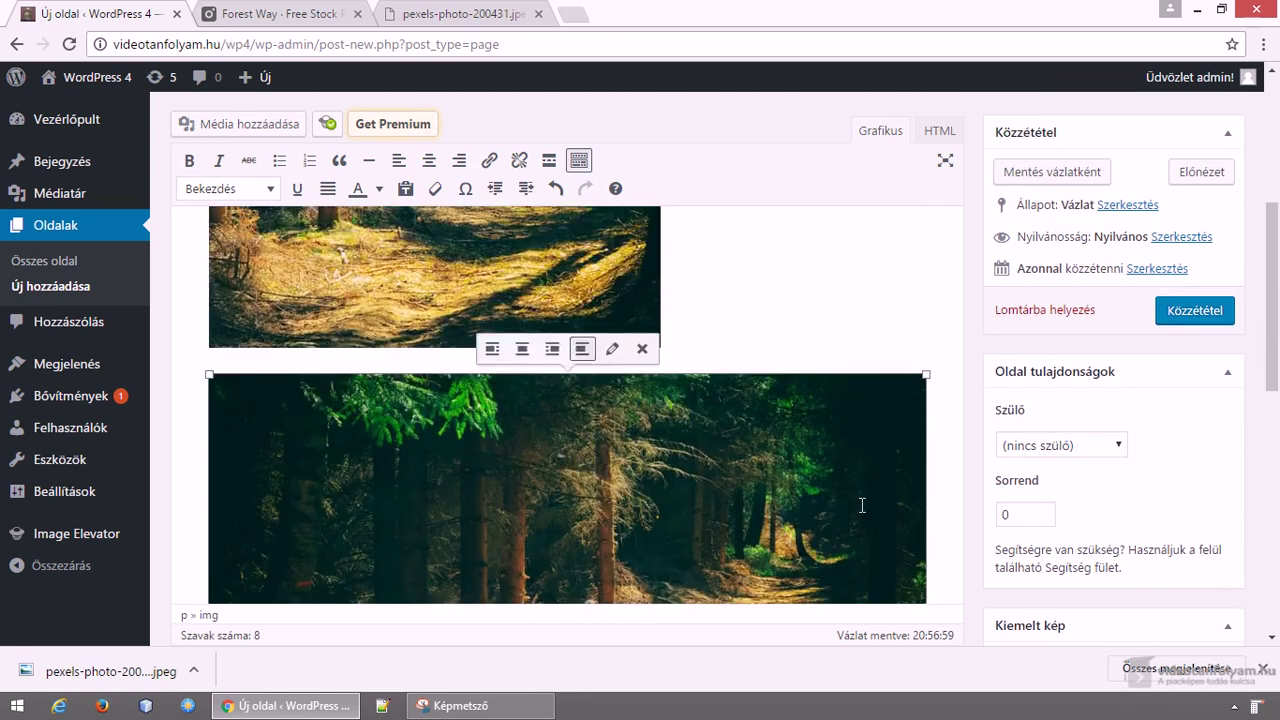
pyautogui.scroll(-2, 900, 300)
# Inspect the source address of the Pexels-hosted photo in the HTML source, then return to the visual editor.
pyautogui.click(940, 130)
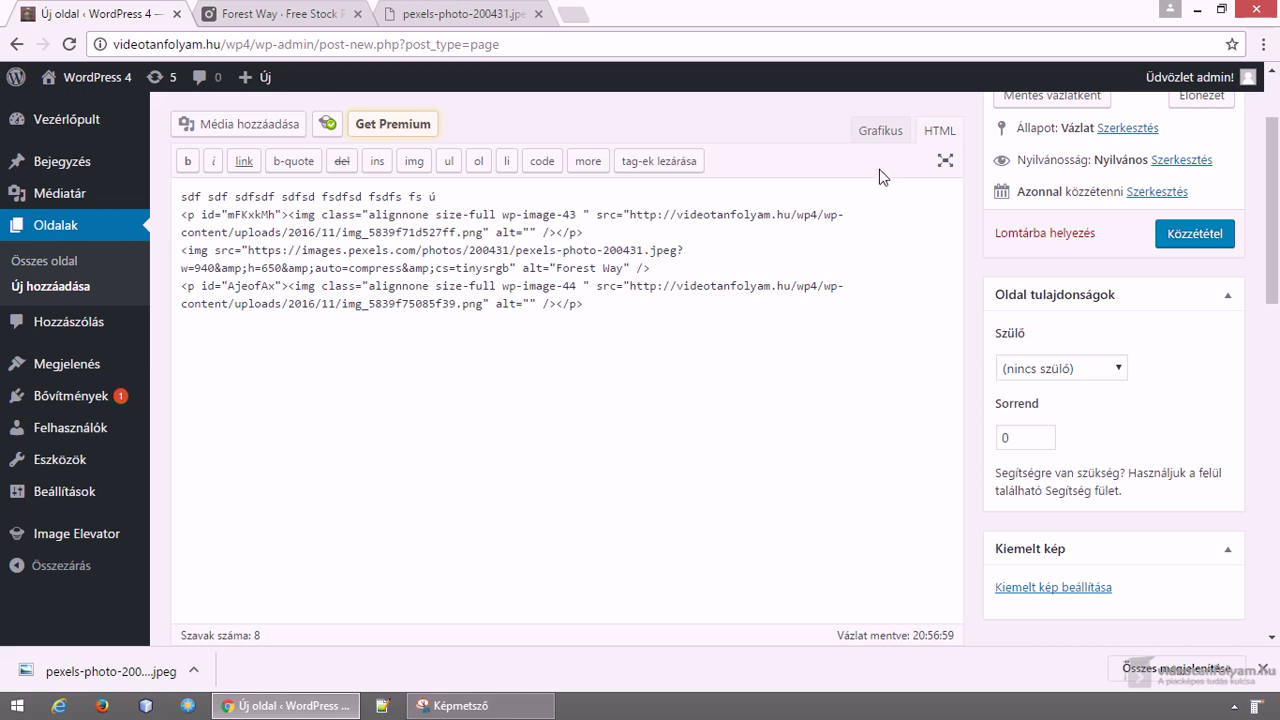
pyautogui.moveTo(249, 252); pyautogui.dragTo(518, 252)
pyautogui.click(881, 131)
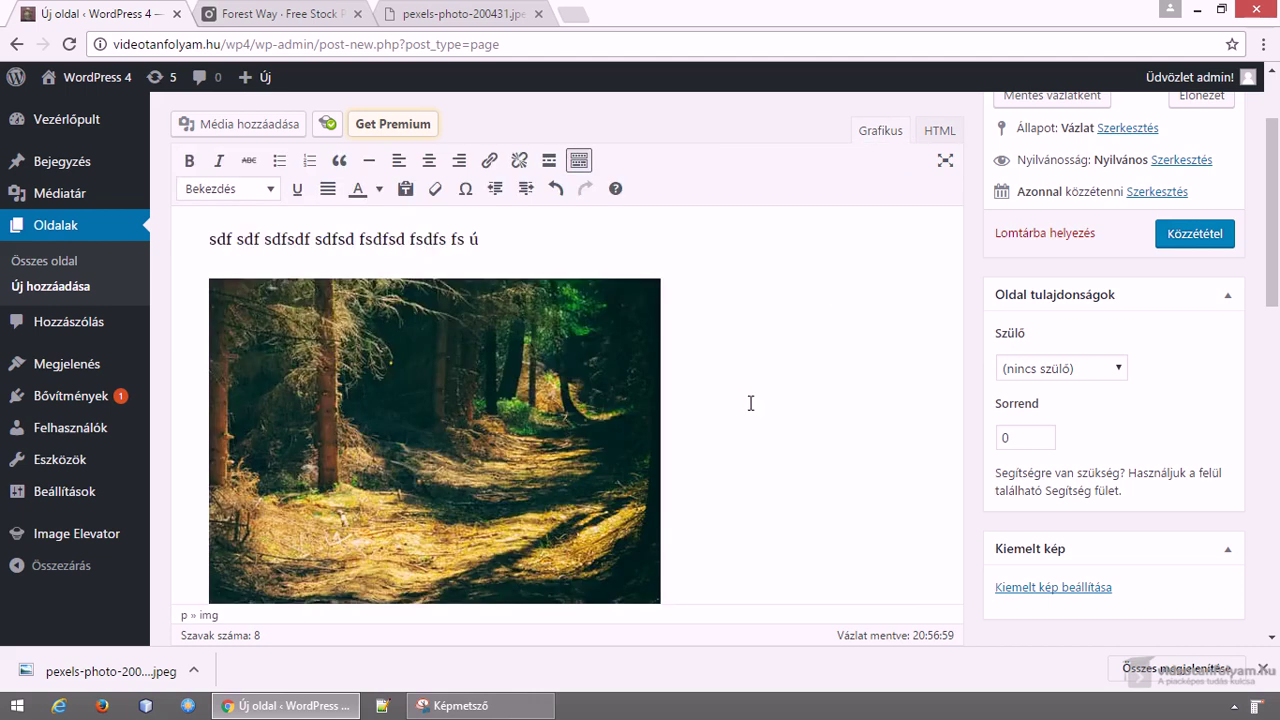
# Delete the first of the two full-size forest photos, the one linked from Pexels, from the page.
pyautogui.scroll(-3, 781, 353)
pyautogui.scroll(-5, 731, 407)
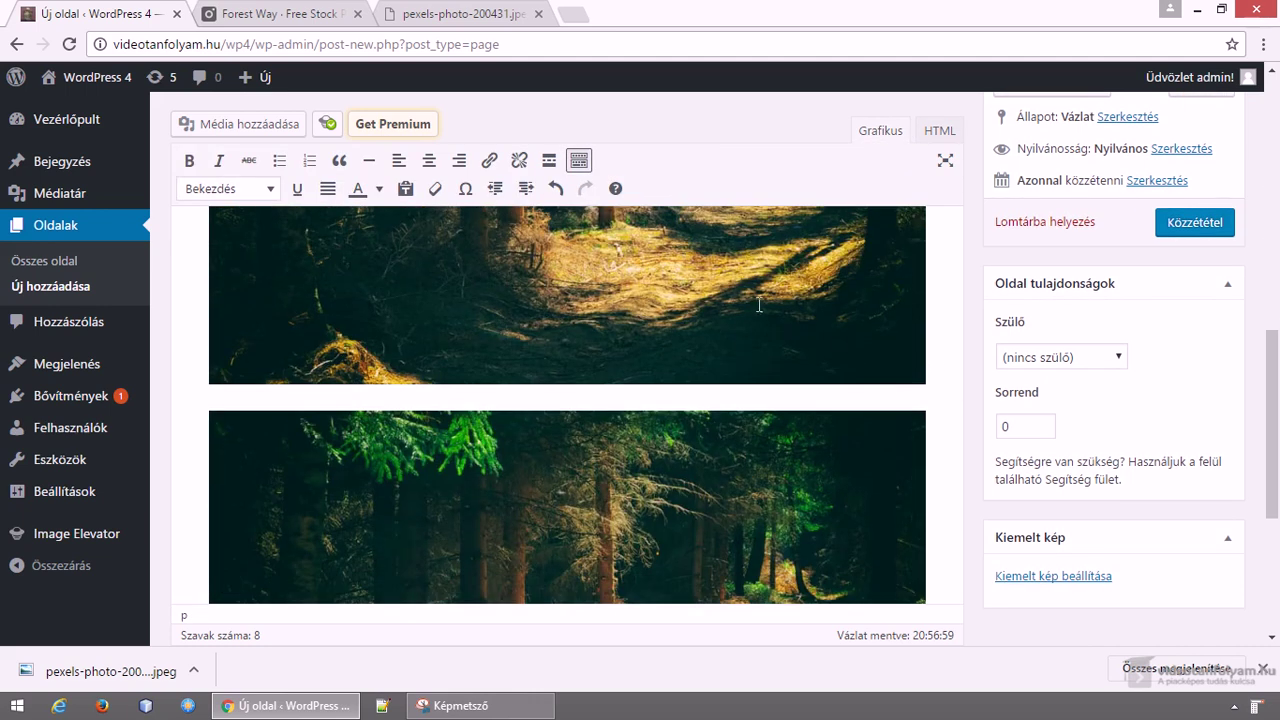
pyautogui.click(886, 351)
pyautogui.press('Delete')
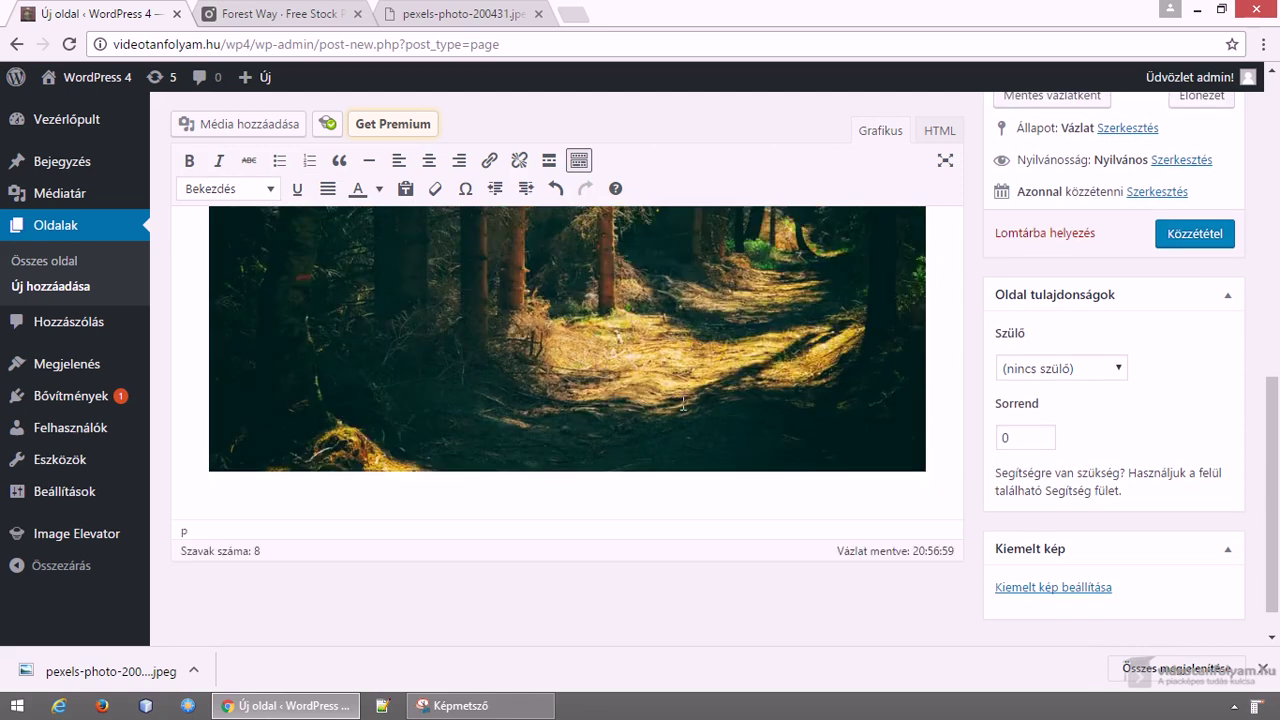
# Remove the leftover &nbsp; between the two image paragraphs in the HTML source and review the page in the visual editor.
pyautogui.click(939, 131)
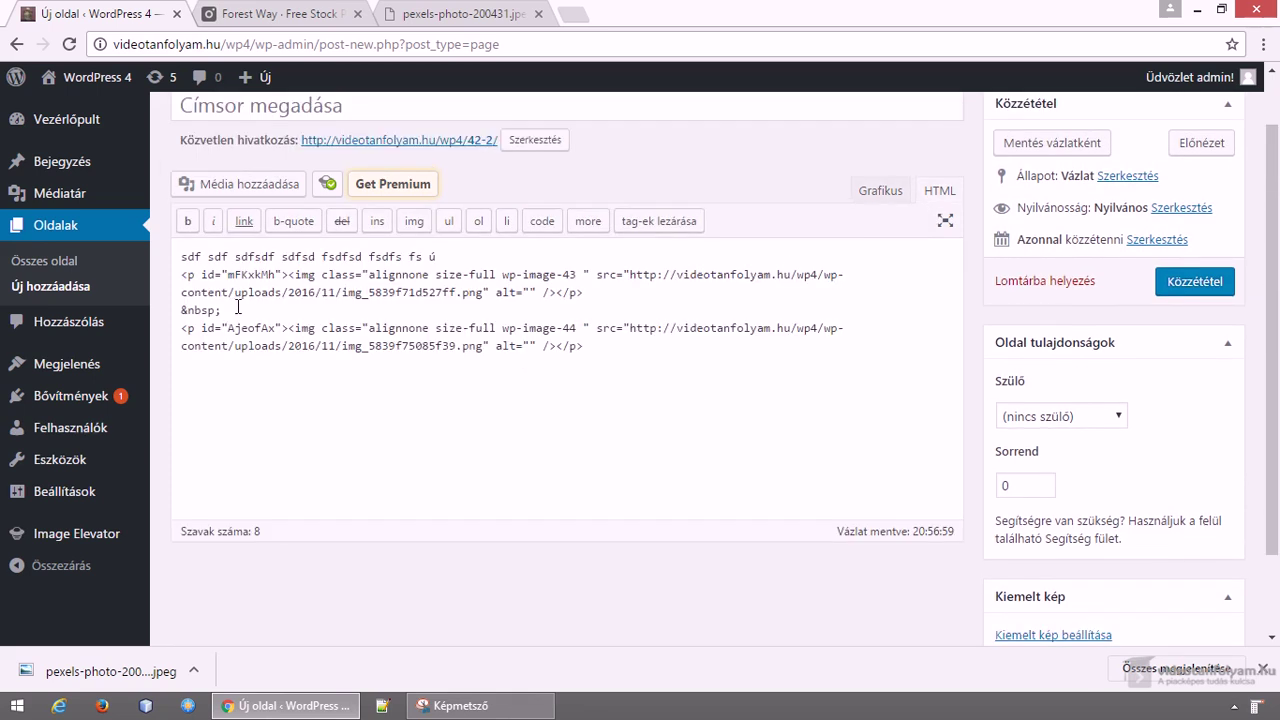
pyautogui.moveTo(245, 313); pyautogui.dragTo(122, 320)
pyautogui.press('Delete')
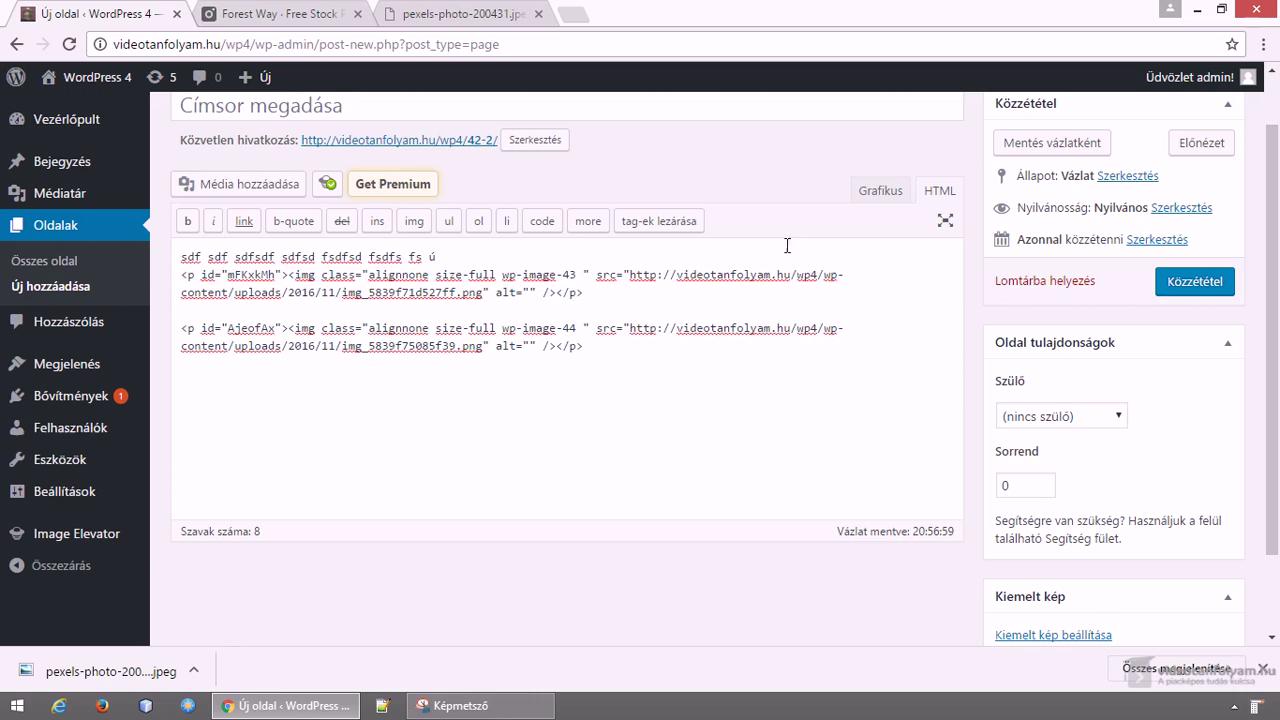
pyautogui.click(868, 190)
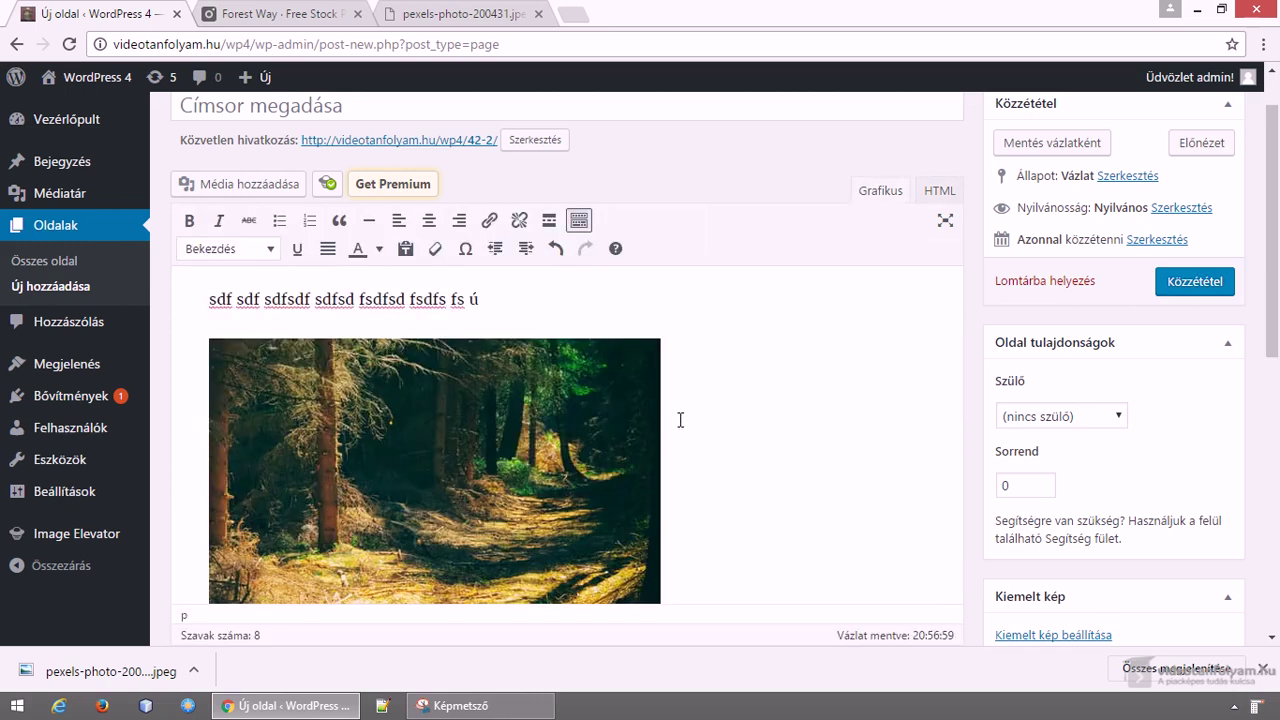
pyautogui.scroll(-3, 678, 418)
pyautogui.scroll(-4, 682, 418)
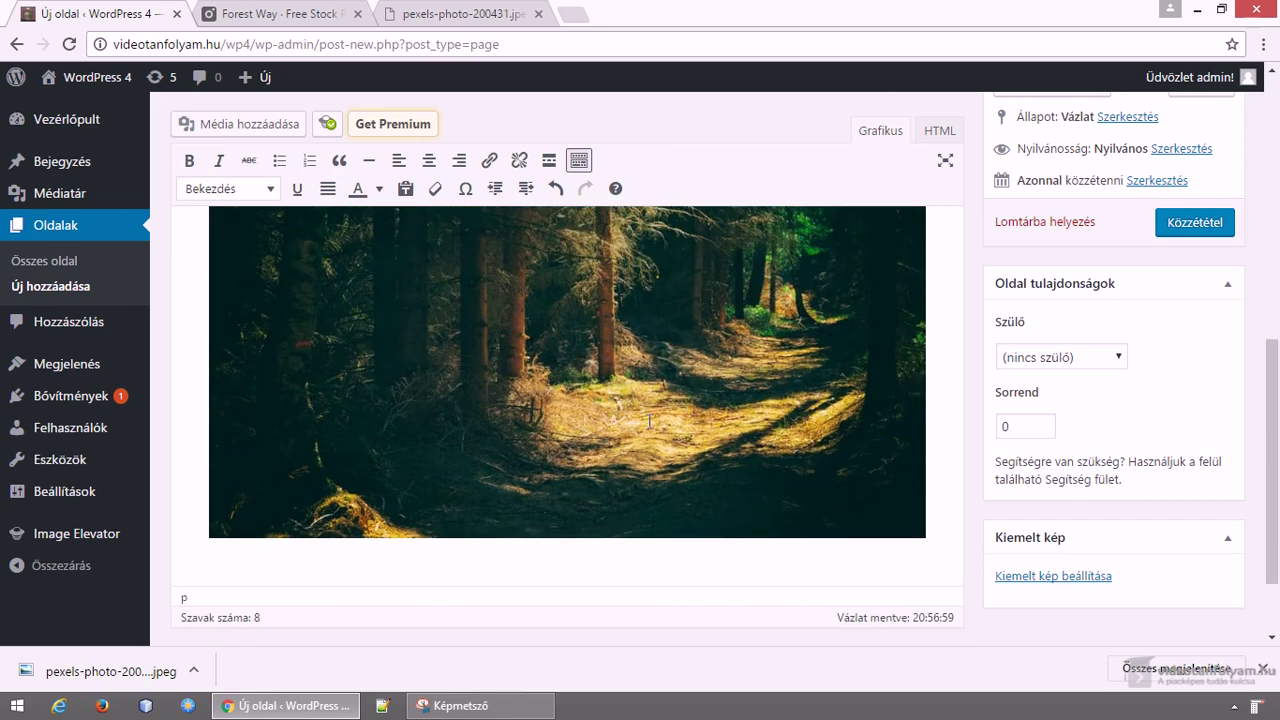
pyautogui.scroll(4, 647, 428)
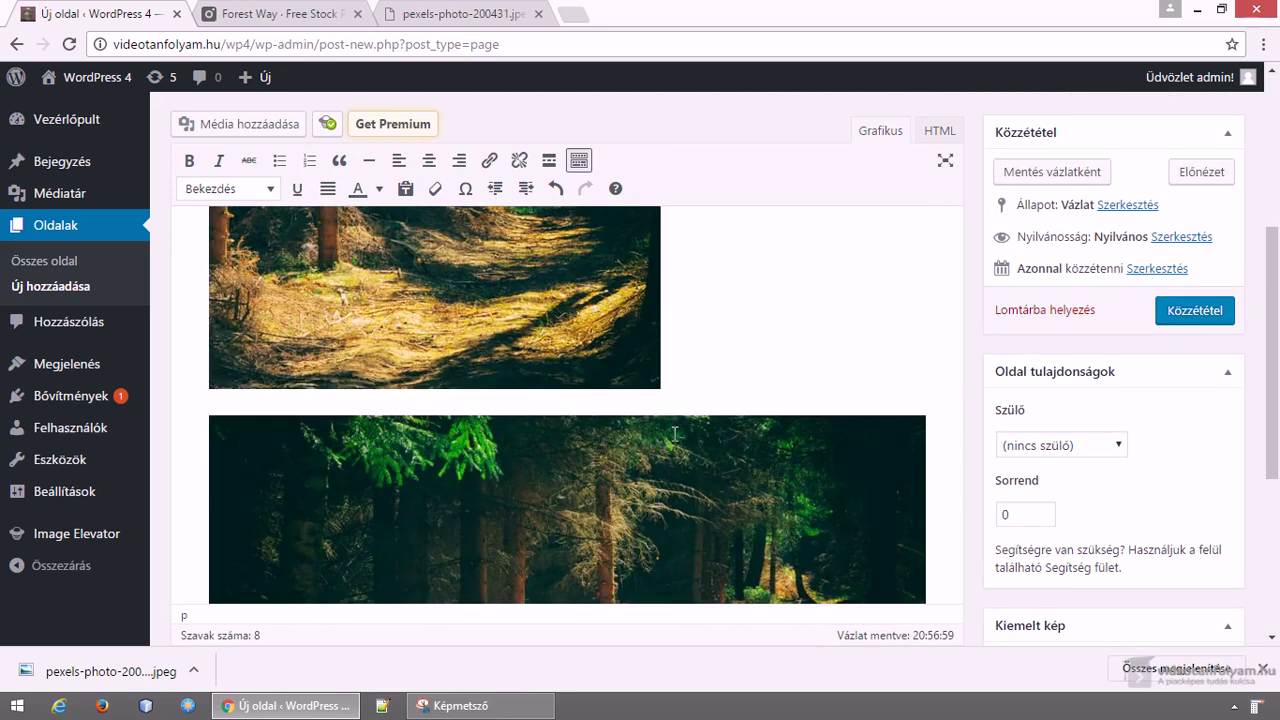
pyautogui.scroll(1, 686, 418)
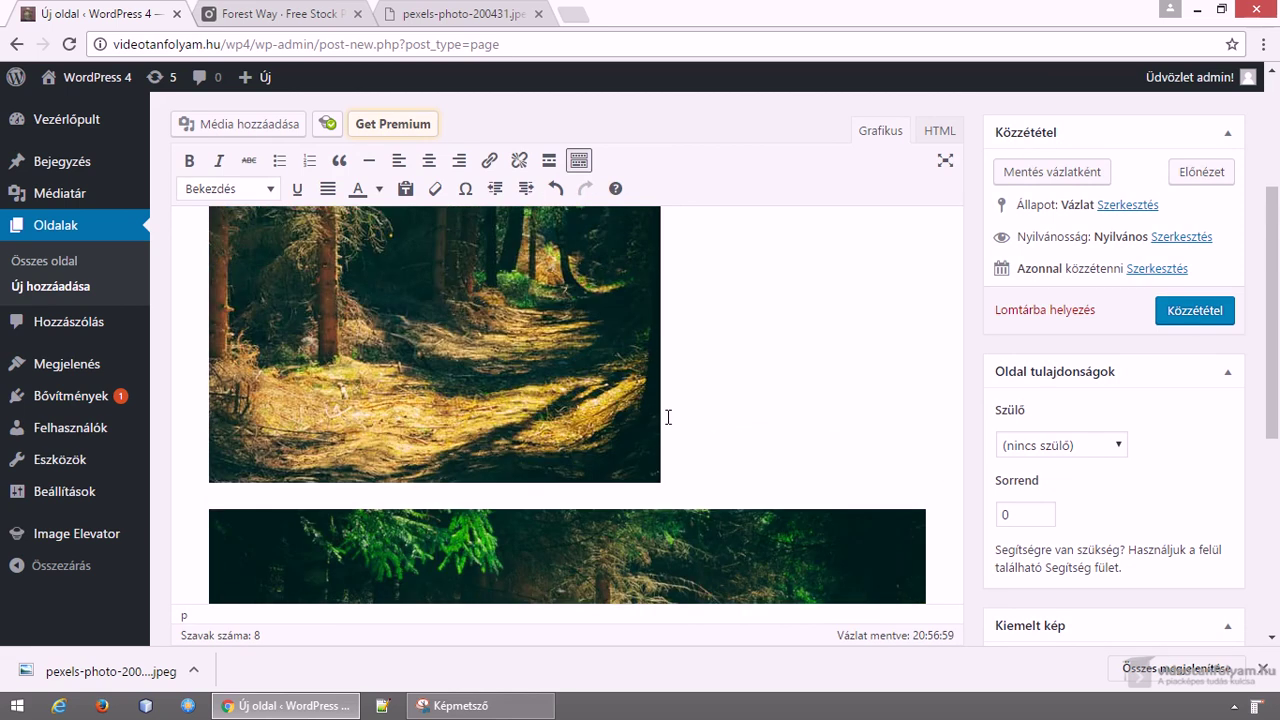
pyautogui.scroll(1, 668, 417)
# Open the mountain road photo on Pexels and capture a rectangular area of its slopes and trees with the Snipping Tool (Képmetsző).
pyautogui.click(250, 14)
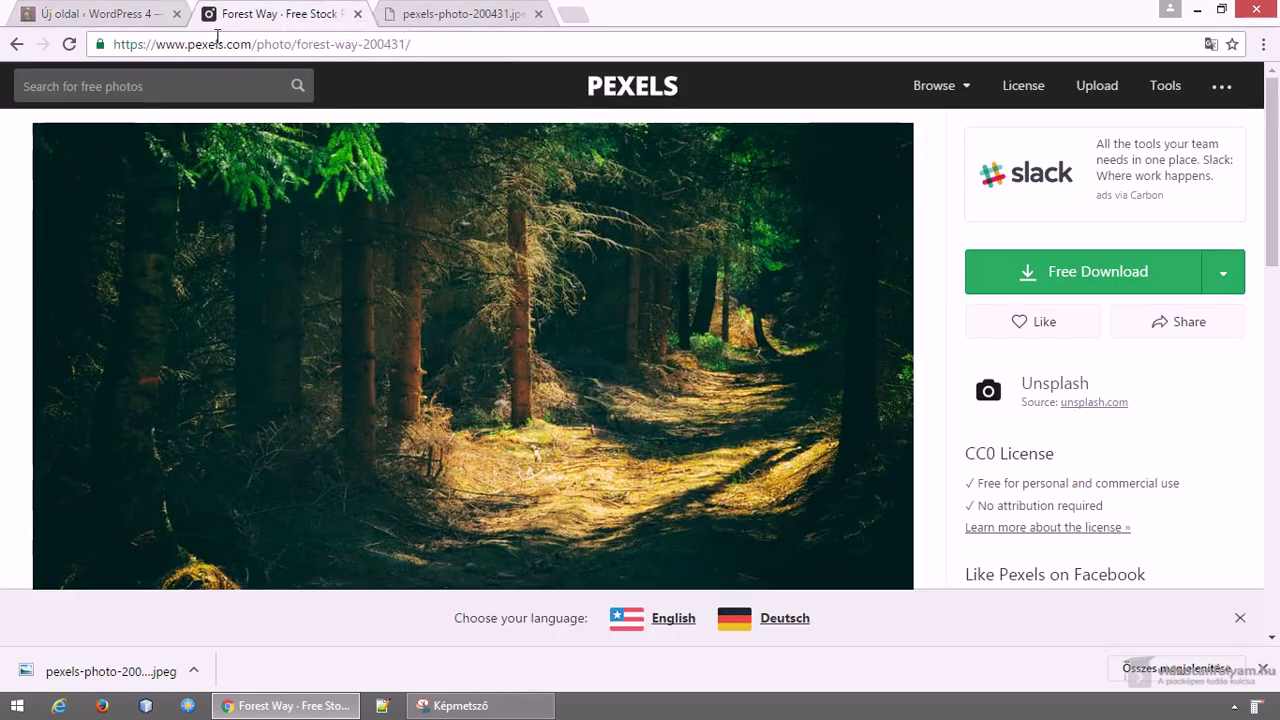
pyautogui.click(20, 44)
pyautogui.scroll(-5, 480, 366)
pyautogui.scroll(-1, 515, 358)
pyautogui.click(391, 363)
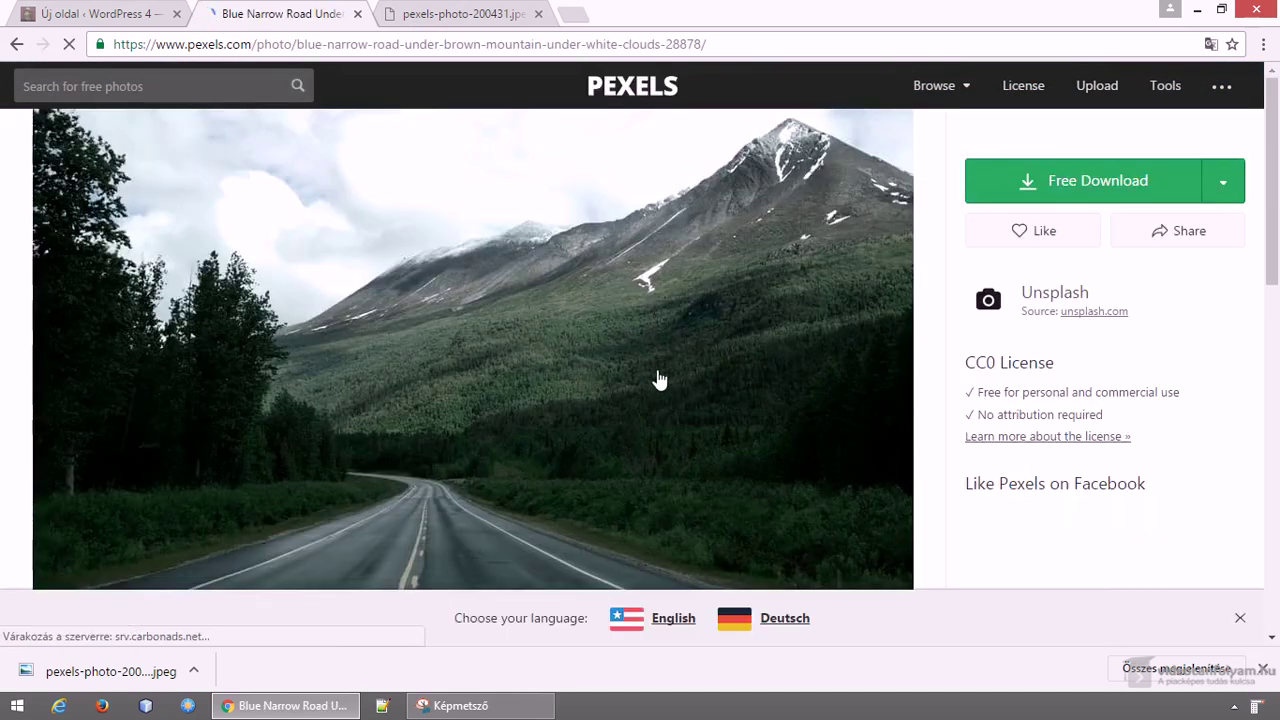
pyautogui.click(497, 705)
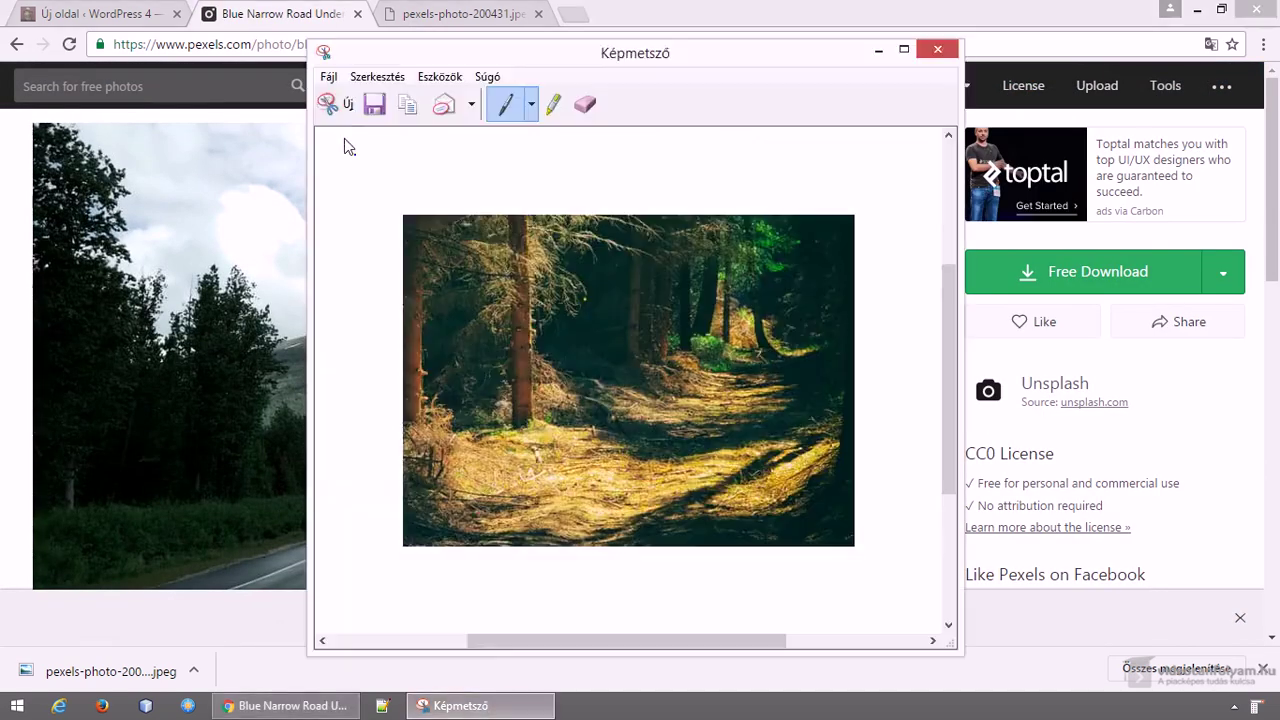
pyautogui.click(336, 104)
pyautogui.moveTo(164, 242); pyautogui.dragTo(816, 518)
# Replace the remaining full-size forest photo in the WordPress page with the mountain snip from the clipboard.
pyautogui.click(115, 14)
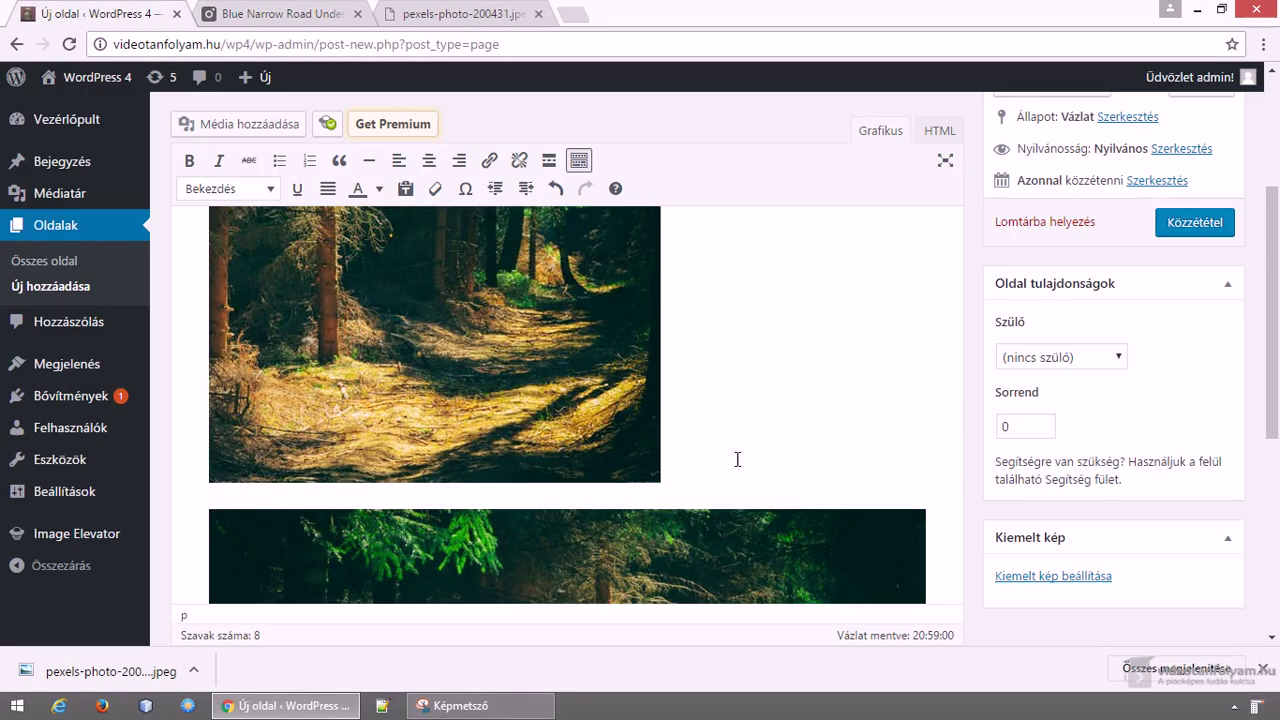
pyautogui.scroll(-5, 727, 442)
pyautogui.click(829, 389)
pyautogui.press('Delete')
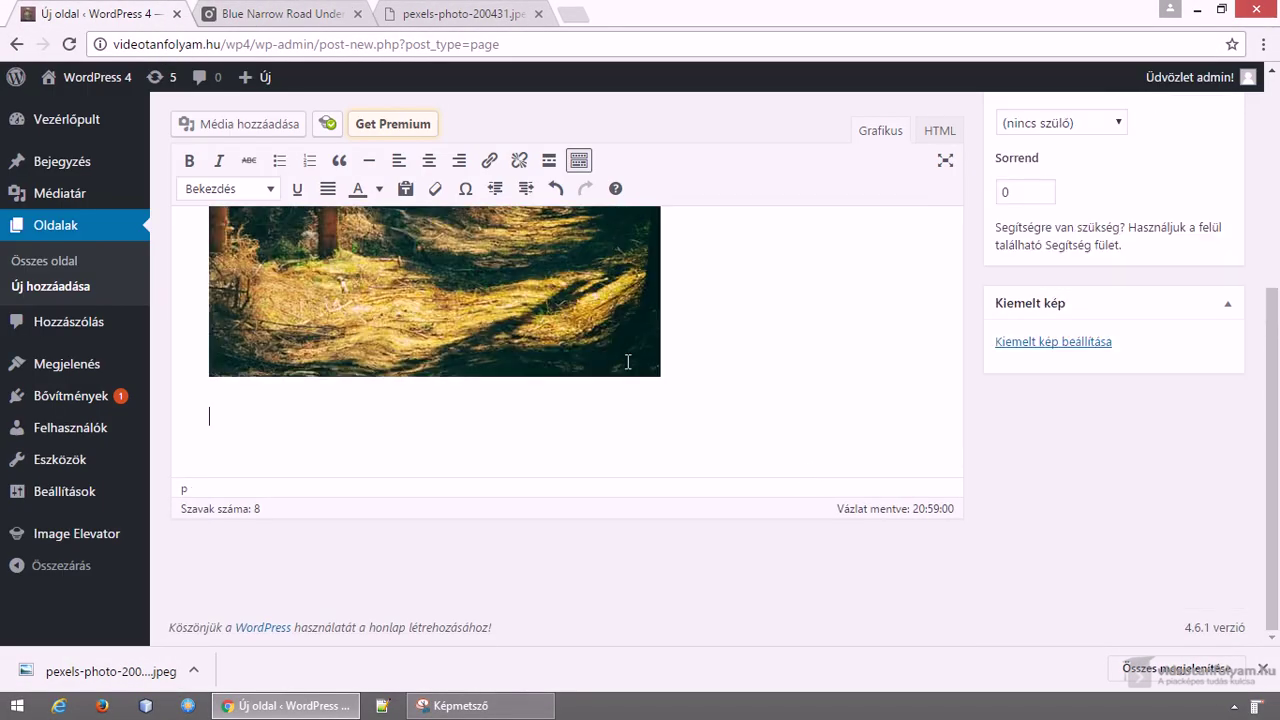
pyautogui.hotkey('ctrl', 'v')
pyautogui.scroll(-3, 578, 405)
pyautogui.scroll(2, 562, 434)
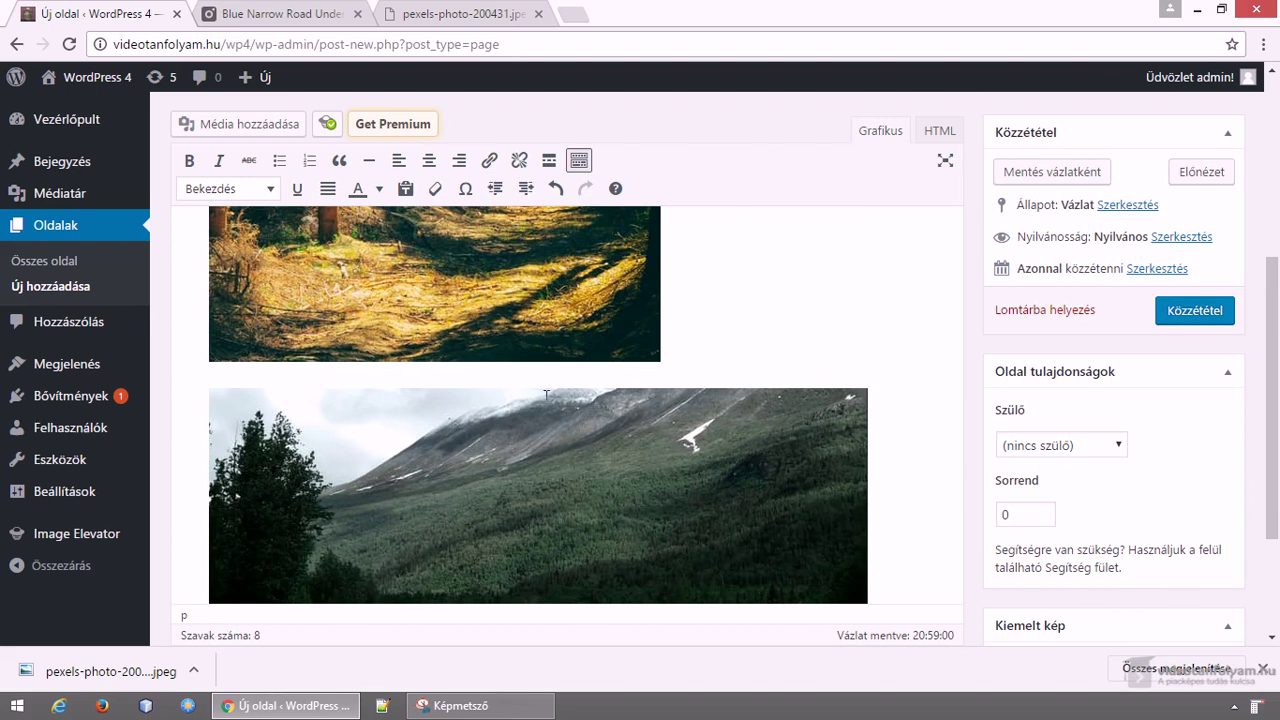
pyautogui.scroll(-2, 640, 348)
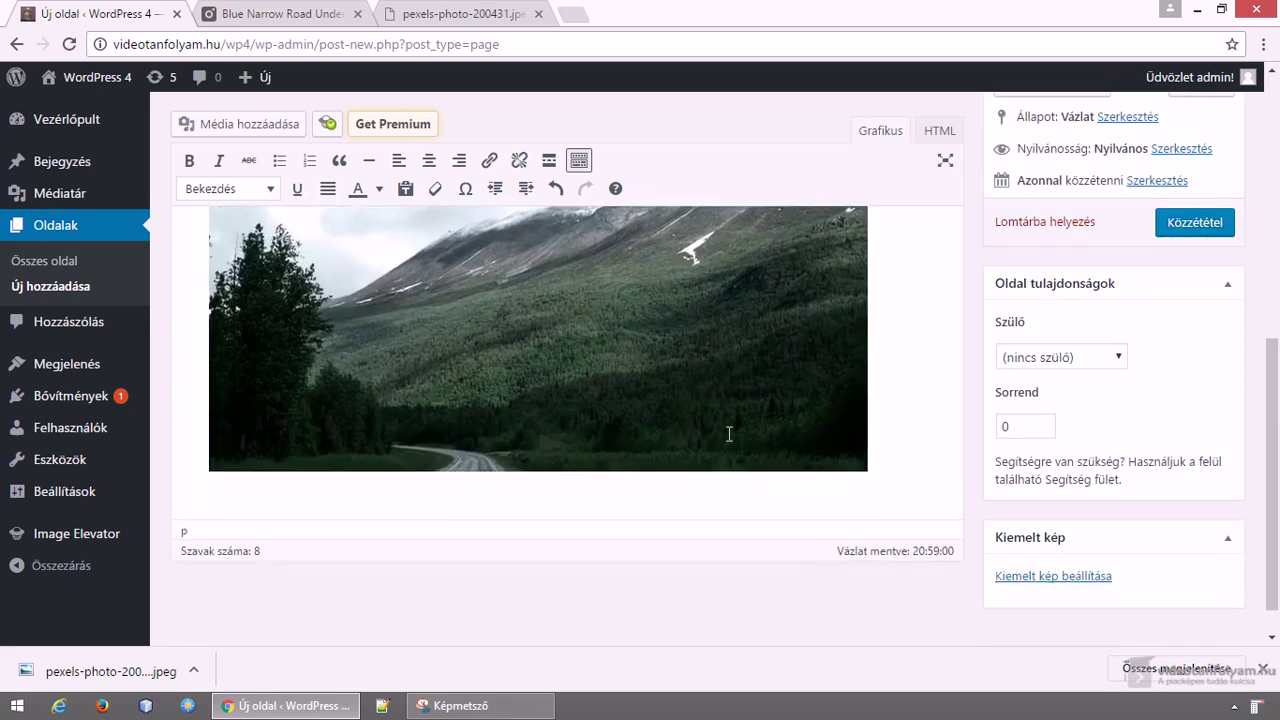
pyautogui.scroll(2, 707, 434)
# Check the mountain snip's image address in the HTML source and review both pasted snips in the visual editor.
pyautogui.click(939, 130)
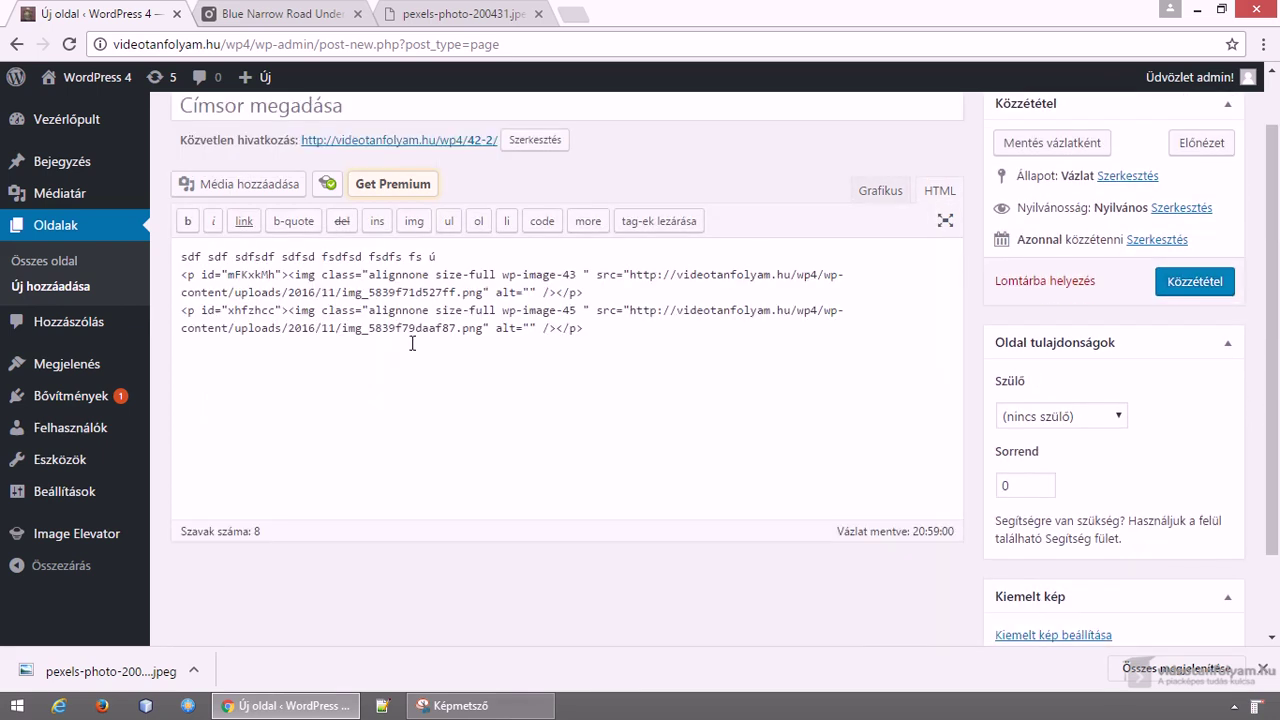
pyautogui.click(880, 192)
pyautogui.scroll(-3, 744, 433)
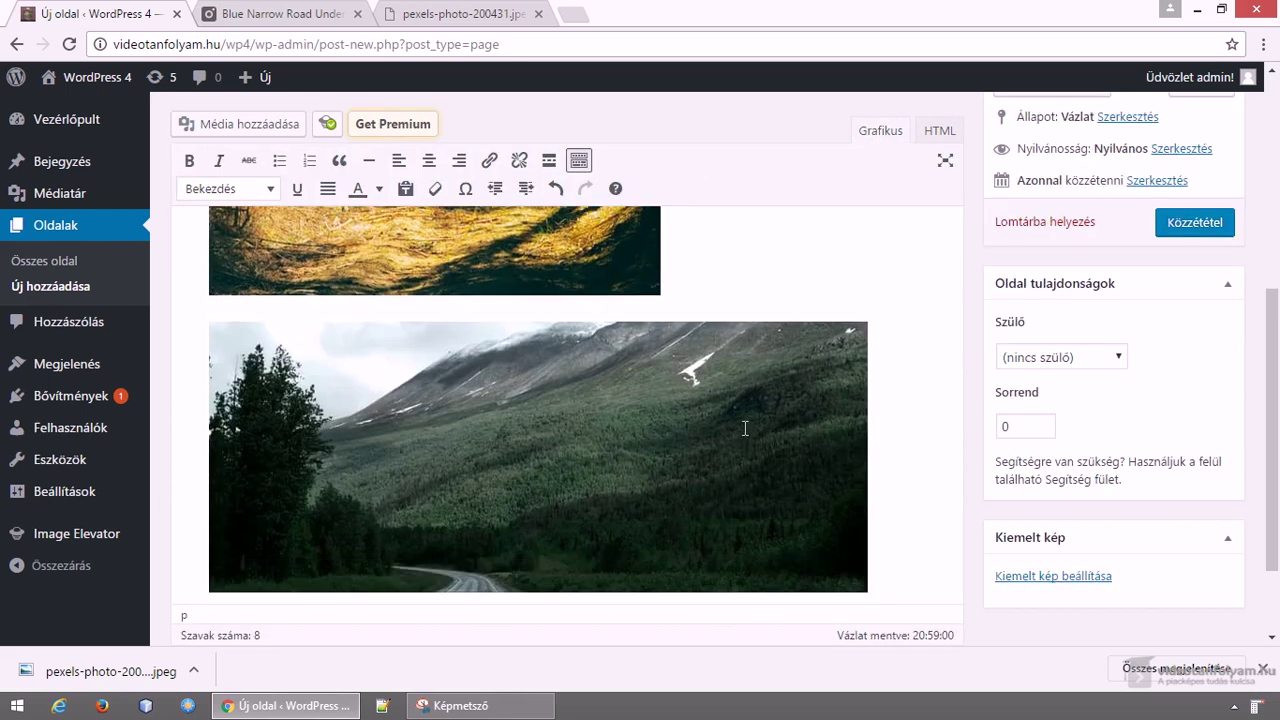
pyautogui.click(716, 408)
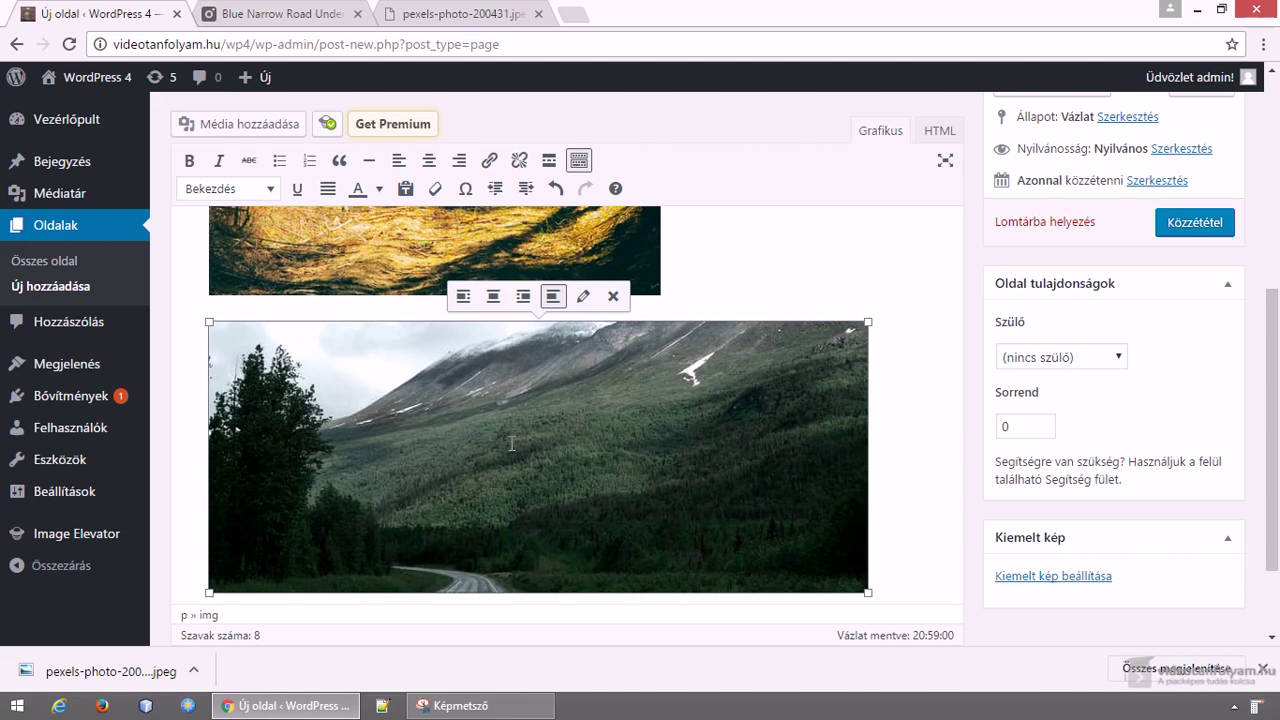
pyautogui.scroll(1, 746, 454)
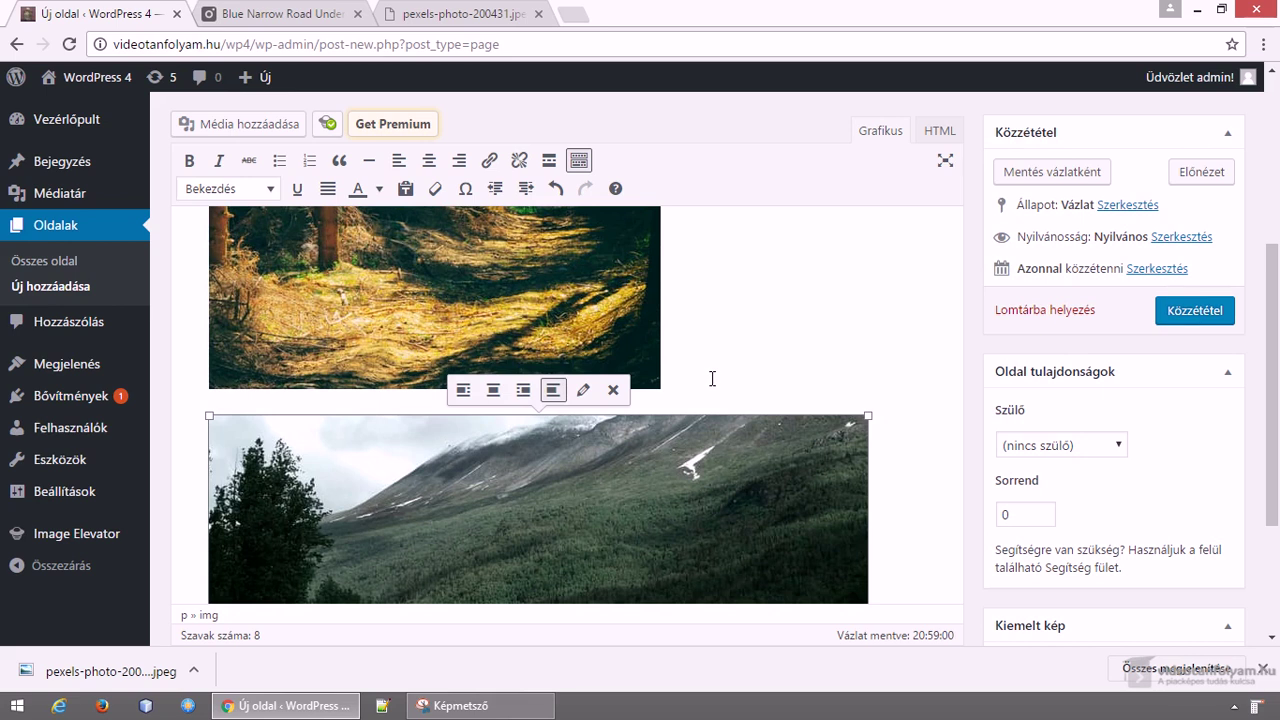
pyautogui.scroll(1, 731, 377)
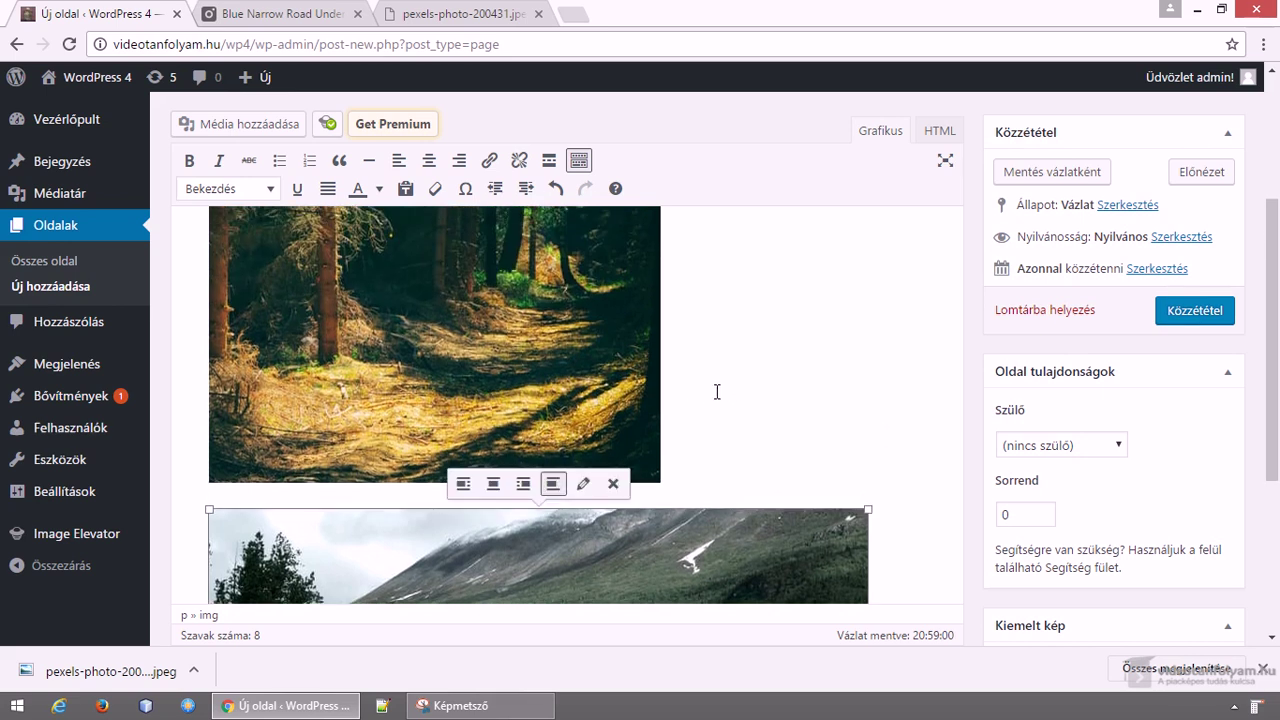